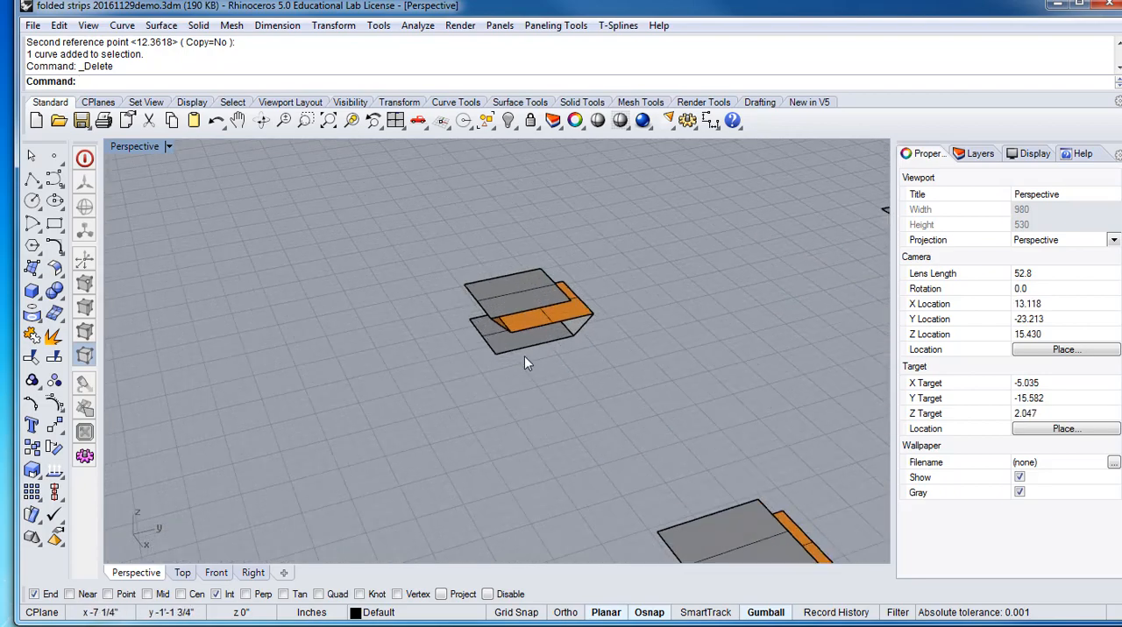
right_drag(626, 336, 677, 326)
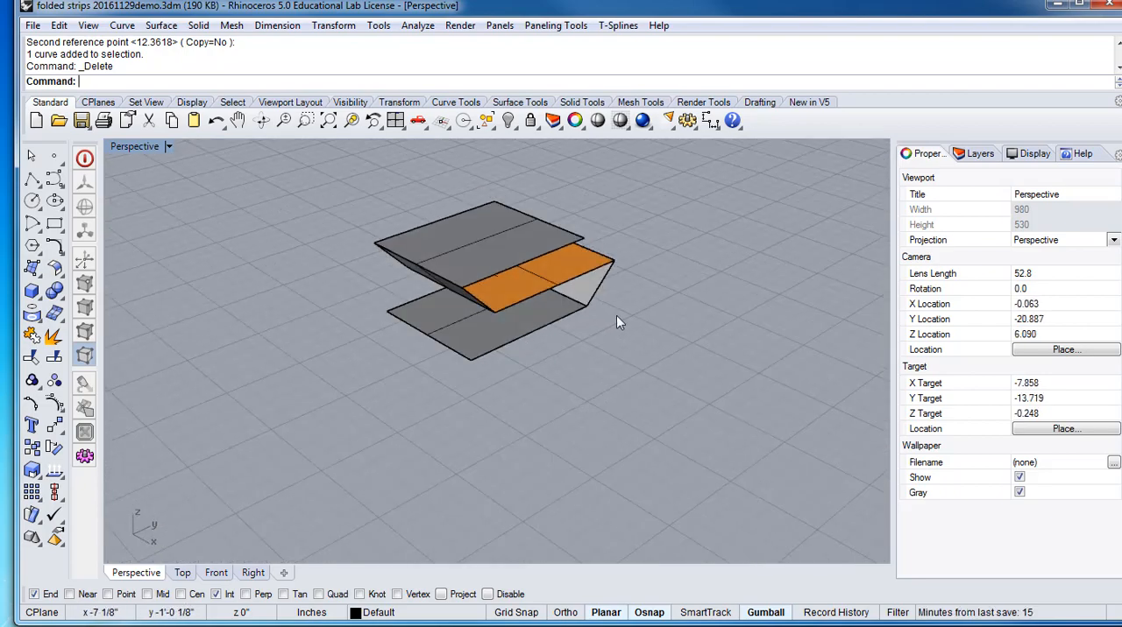
scroll(616, 317, up, 2)
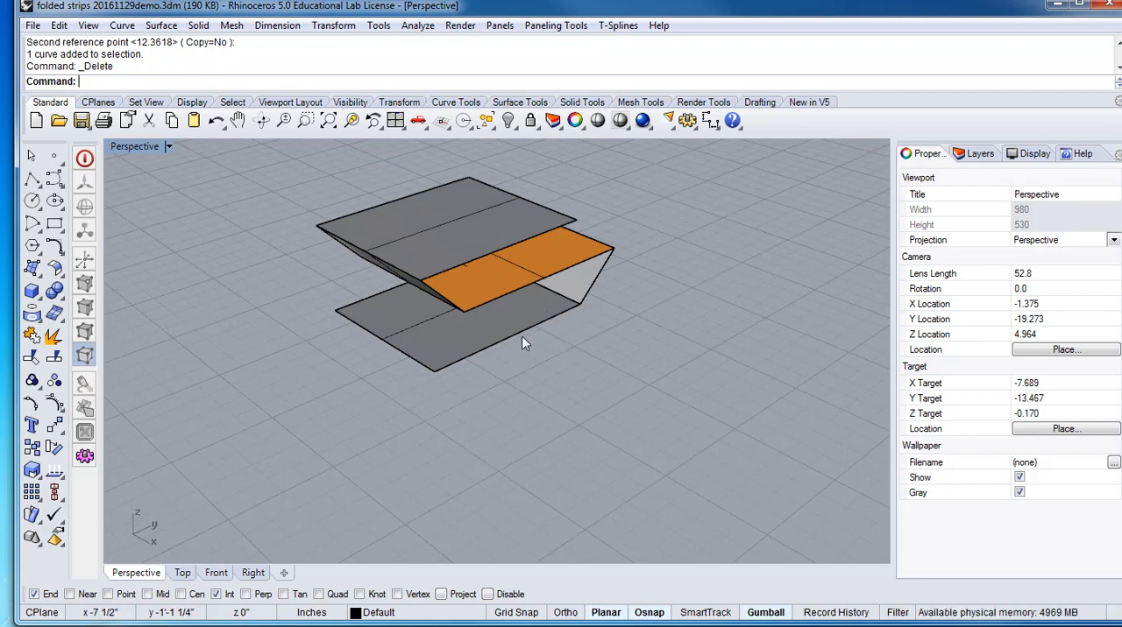
click(471, 328)
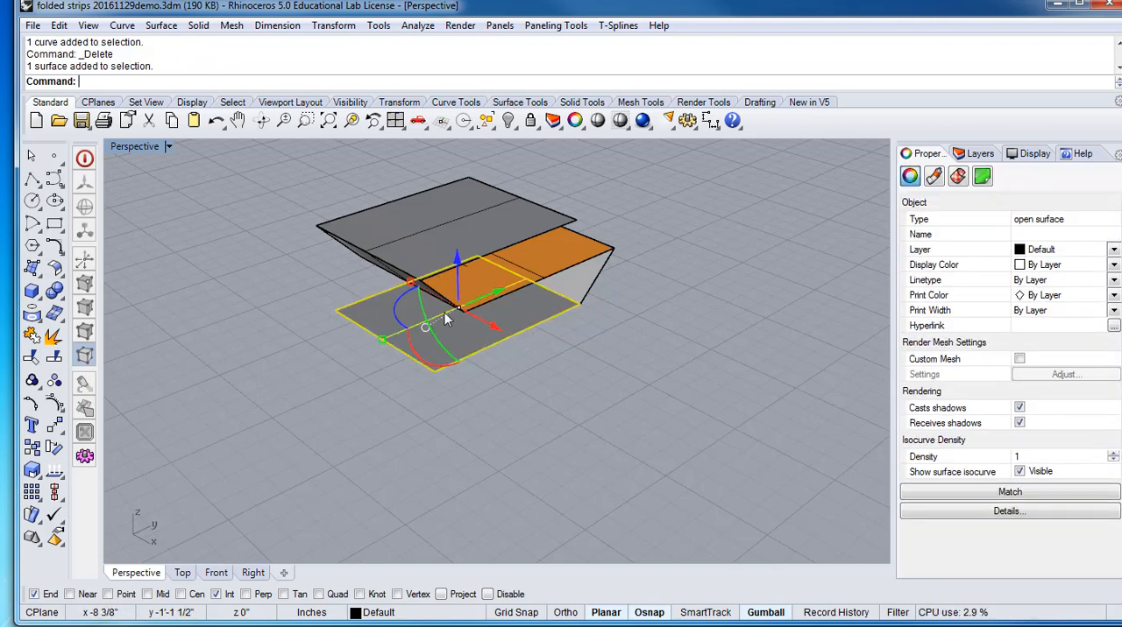
click(520, 361)
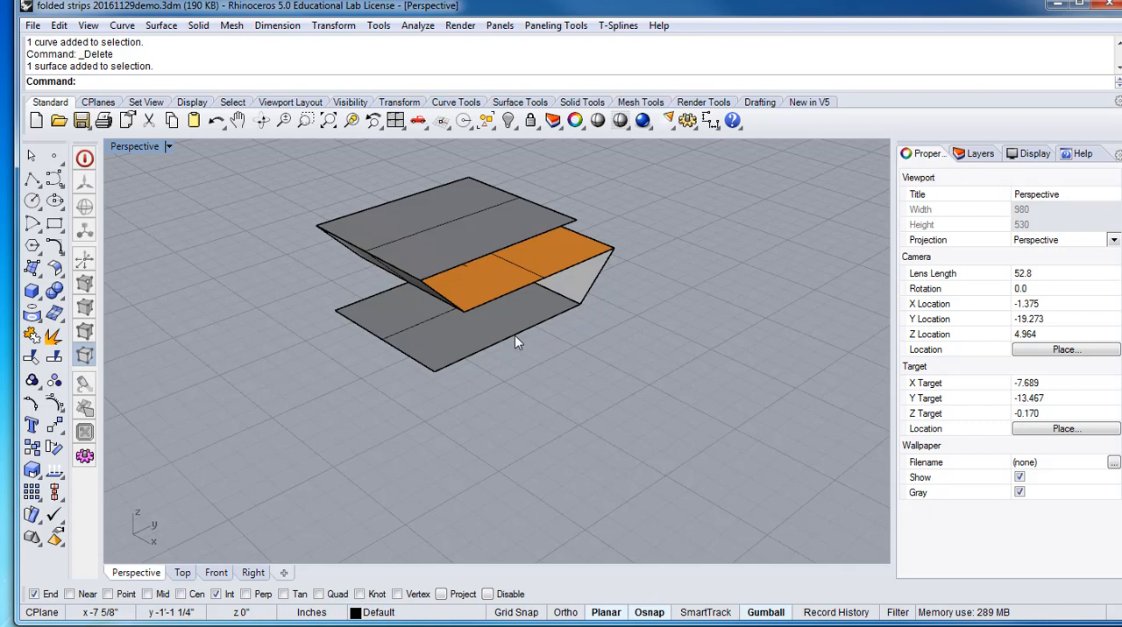
ctrl+shift+click(515, 336)
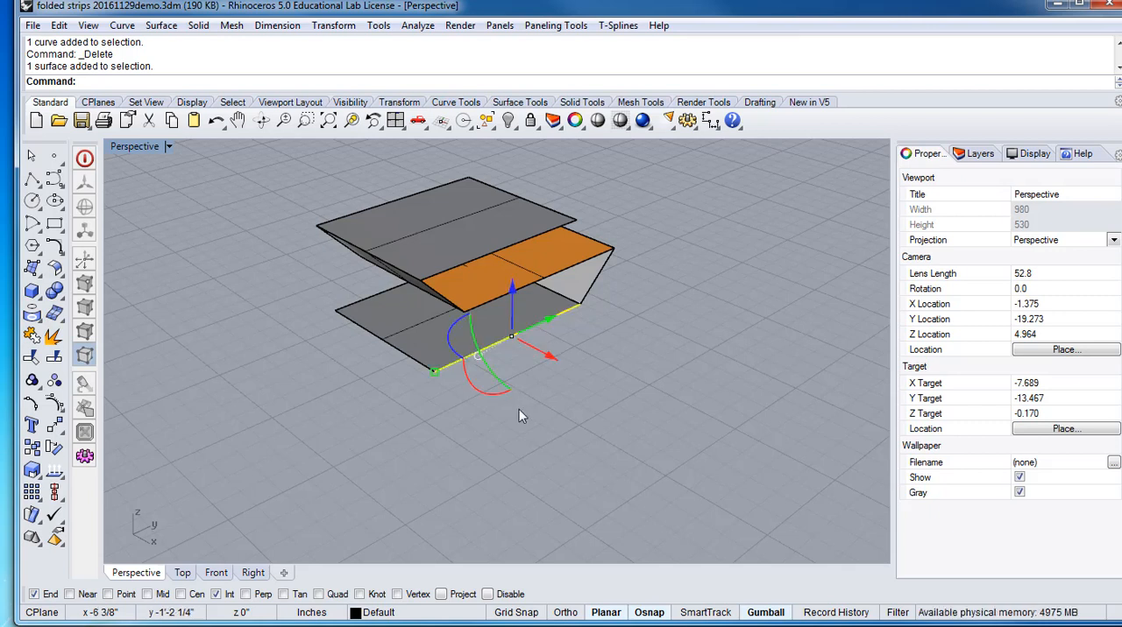
key(Escape)
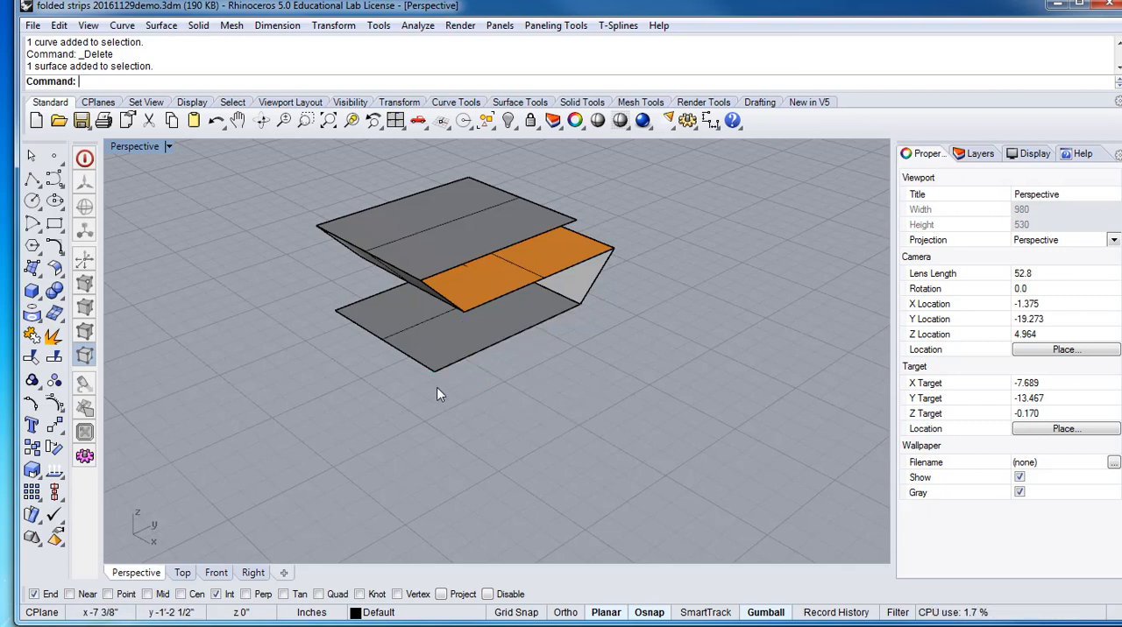
ctrl+shift+click(437, 379)
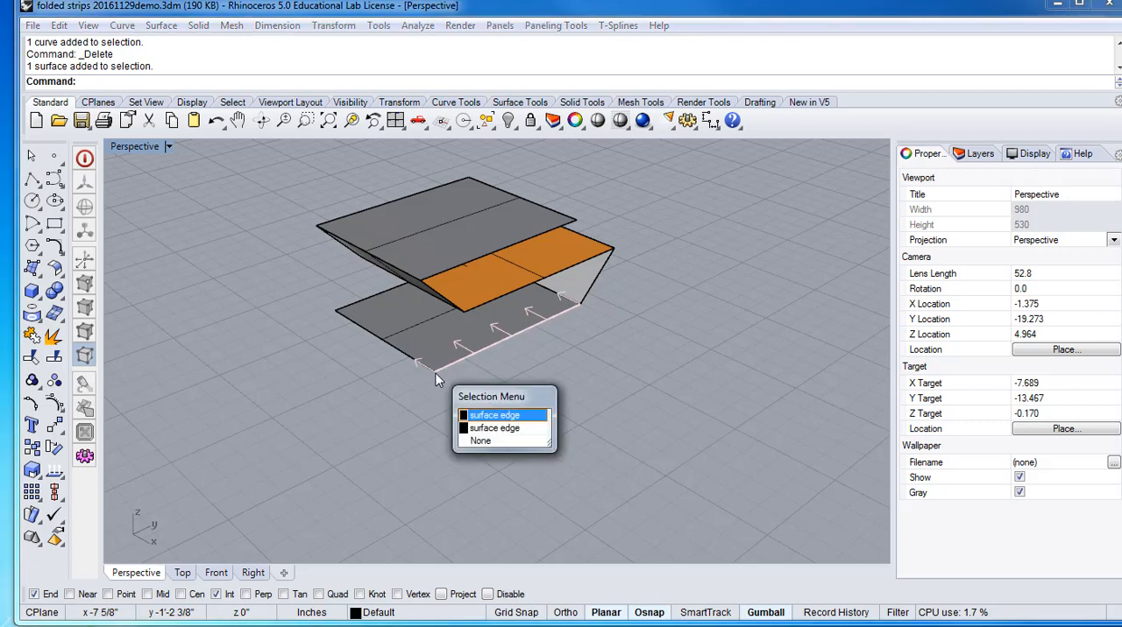
click(496, 416)
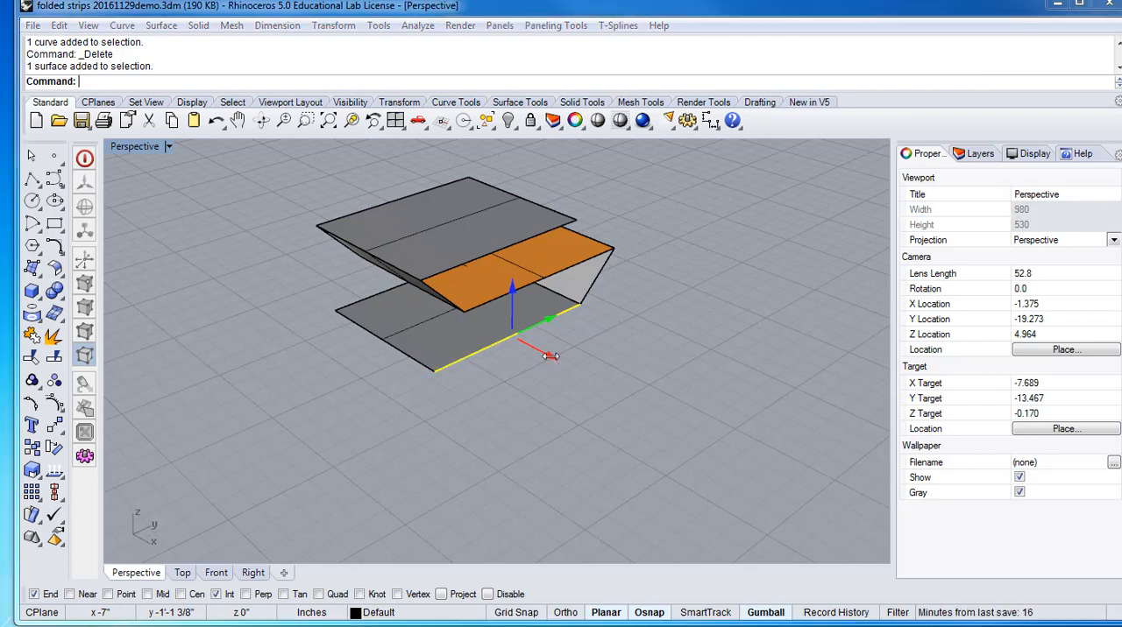
click(550, 358)
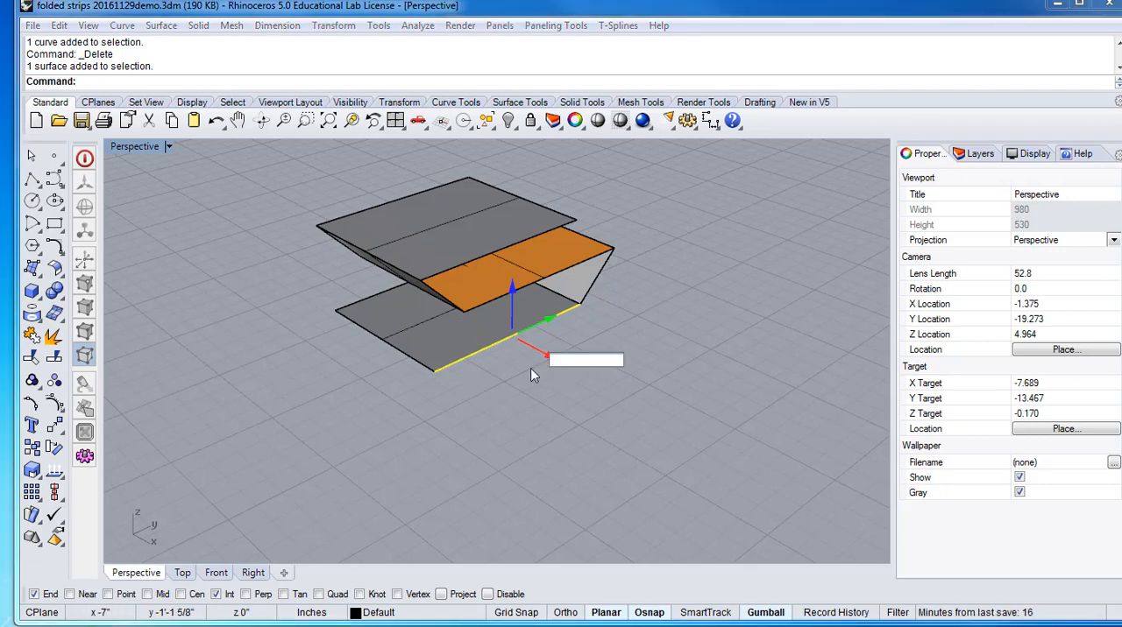
click(677, 377)
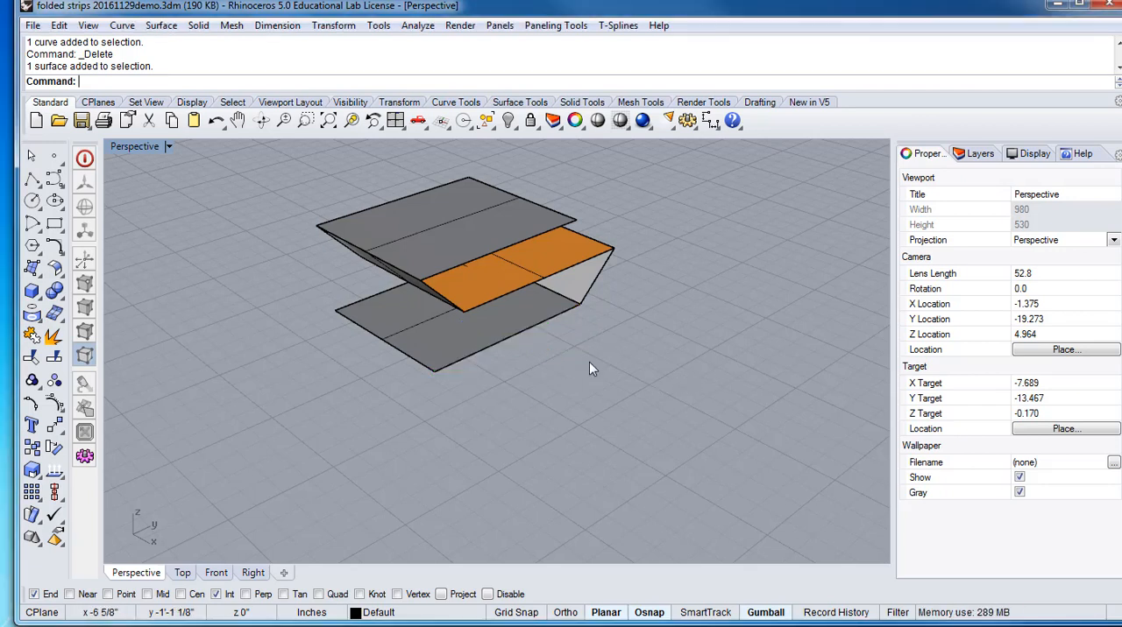
Move the front edge of the bottom surface outward along the X axis to extend the surface past the folded strip
click(519, 333)
drag(545, 364, 581, 382)
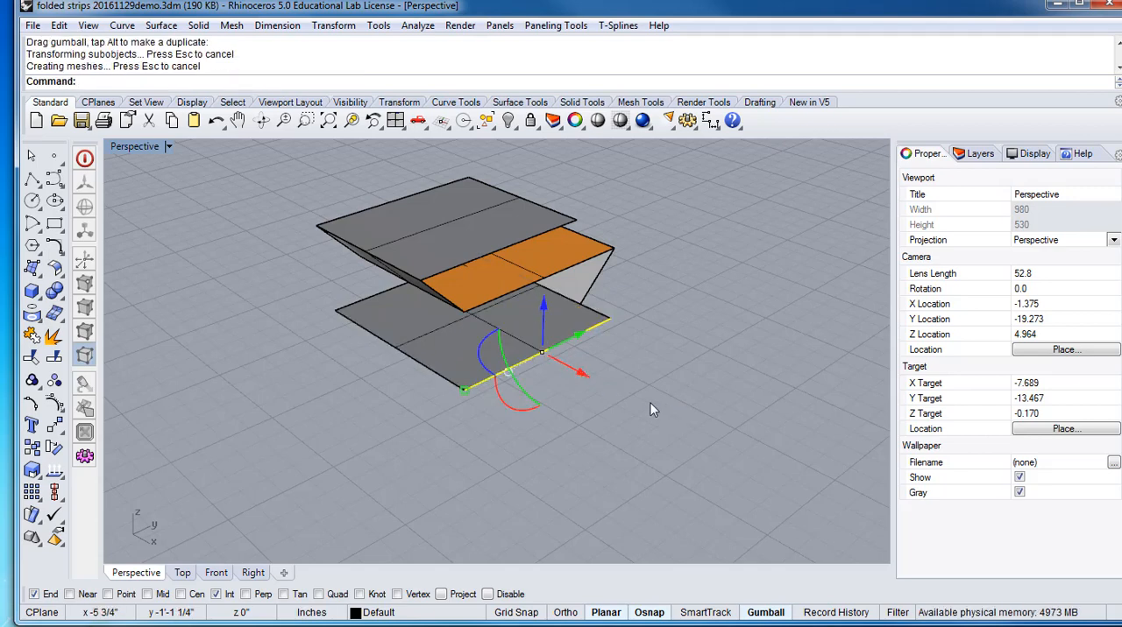
right_drag(644, 407, 593, 423)
click(656, 401)
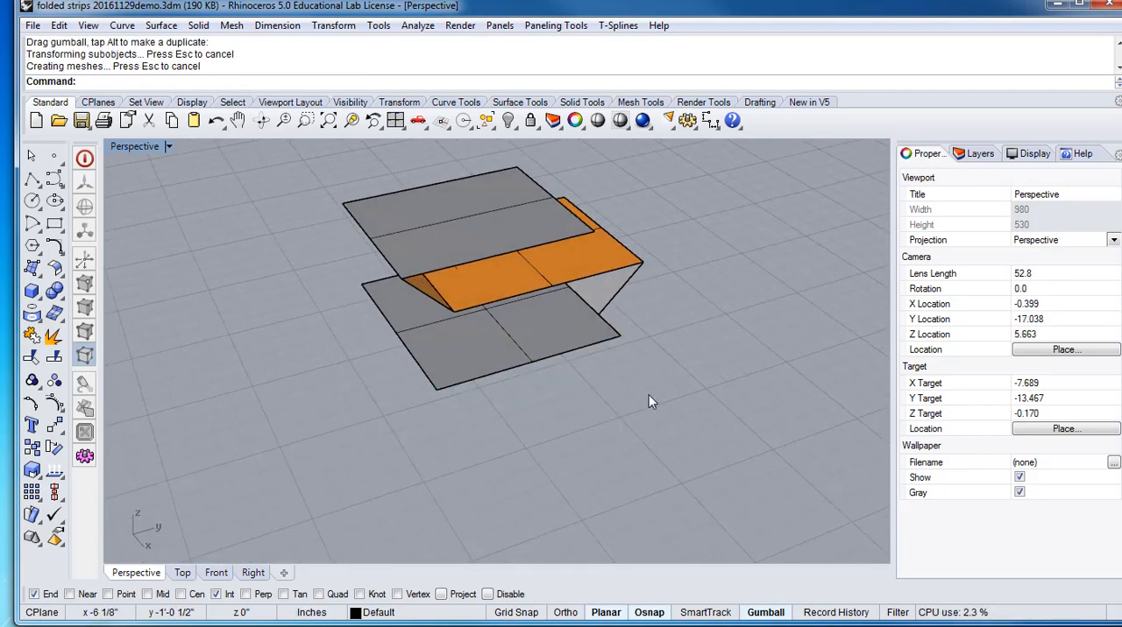
Turn on the solid edit points of the slanted surface that connects the bottom and middle panels
right_drag(649, 396, 467, 284)
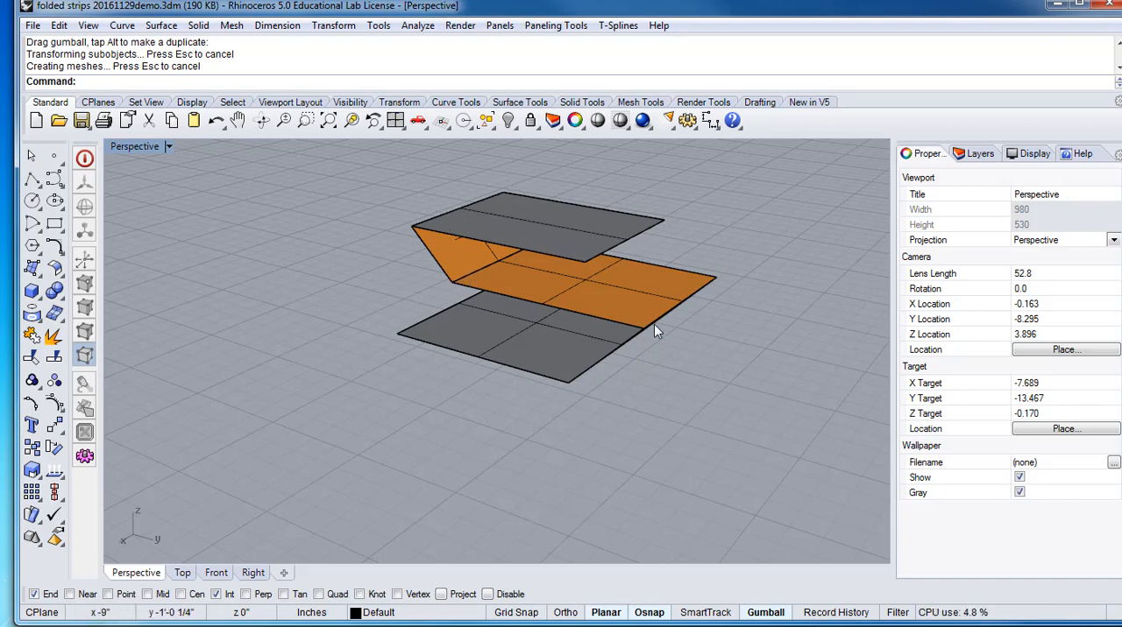
right_drag(654, 325, 663, 297)
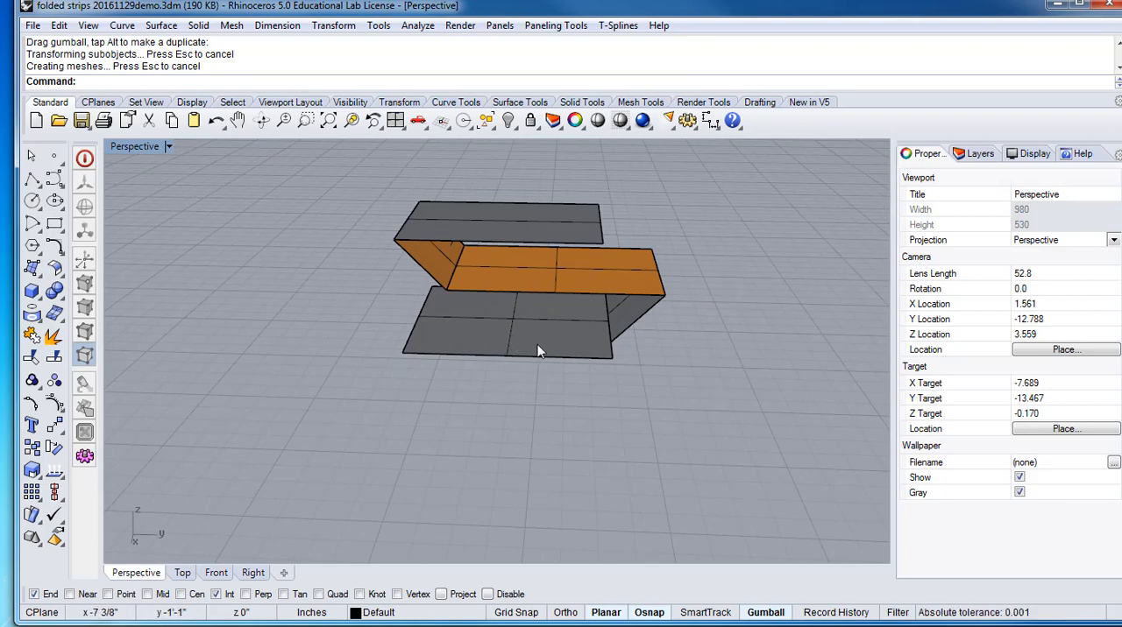
right_drag(673, 359, 696, 333)
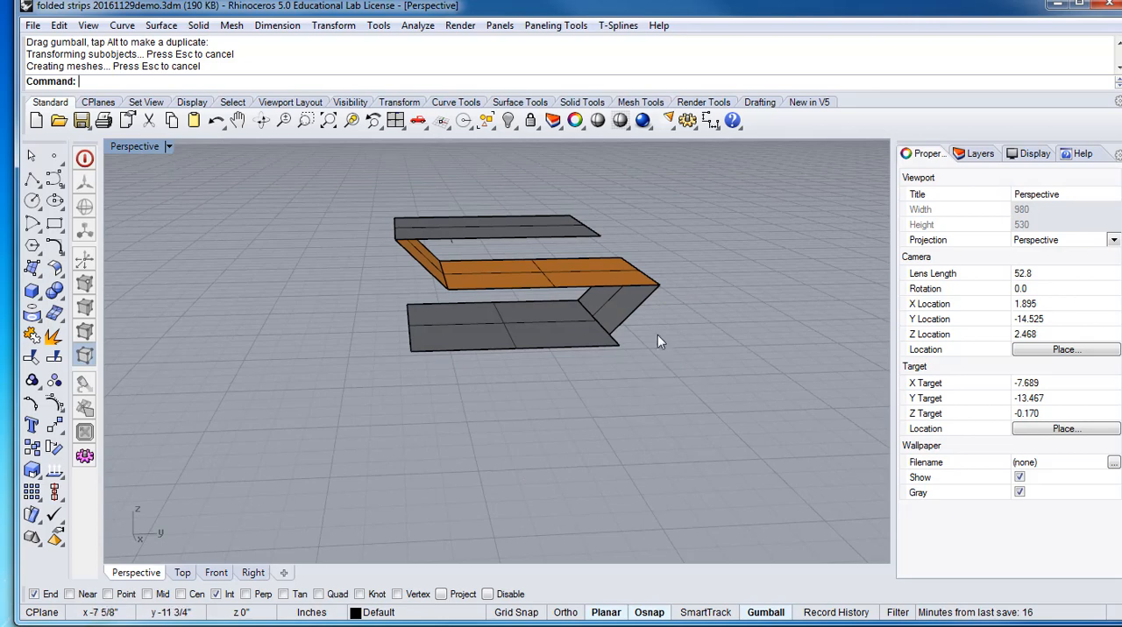
right_drag(660, 341, 564, 378)
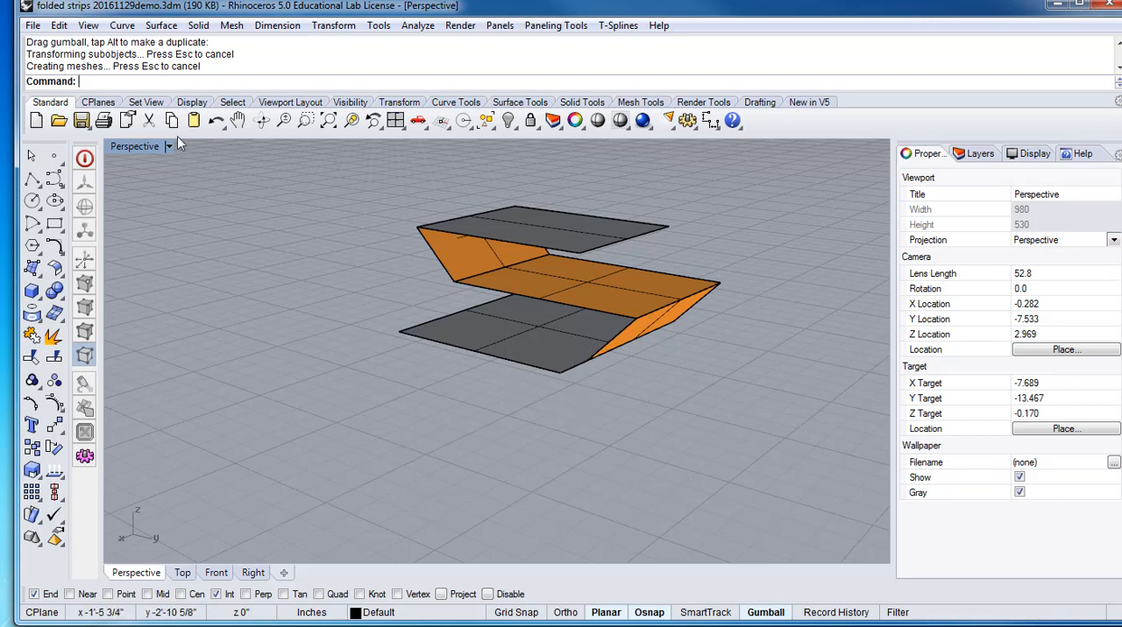
click(656, 321)
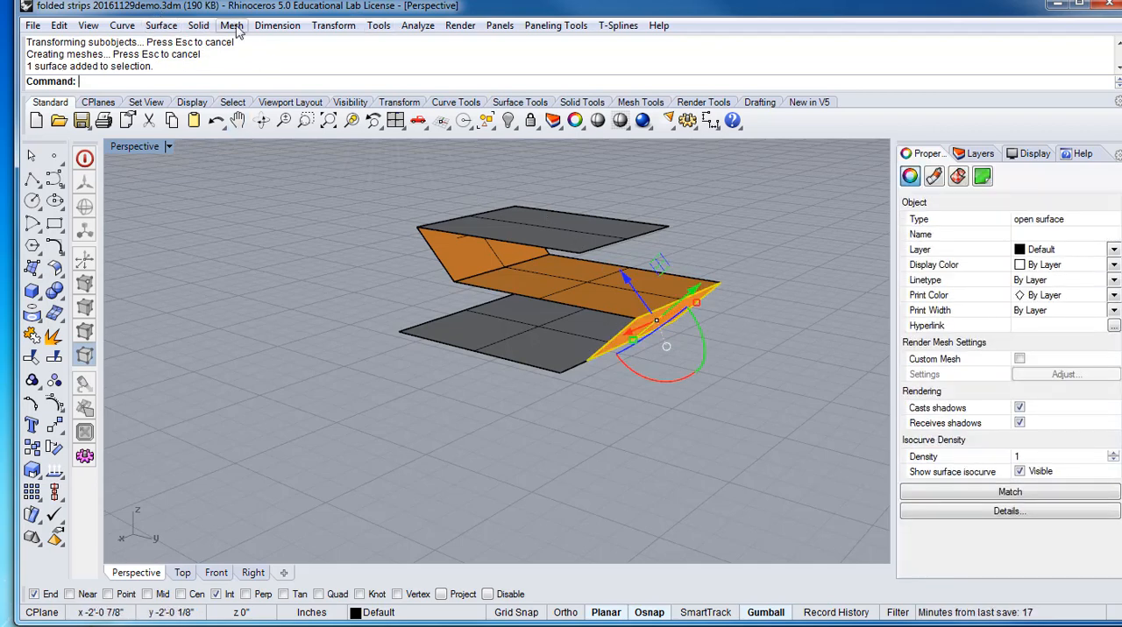
click(200, 27)
mouse_move(161, 26)
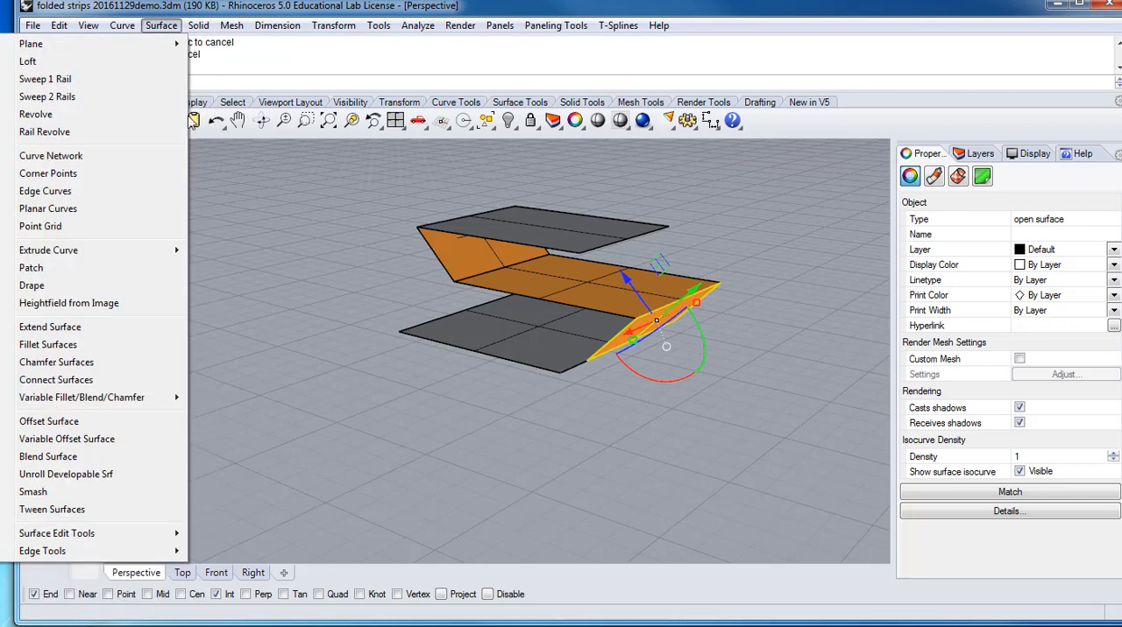
mouse_move(198, 25)
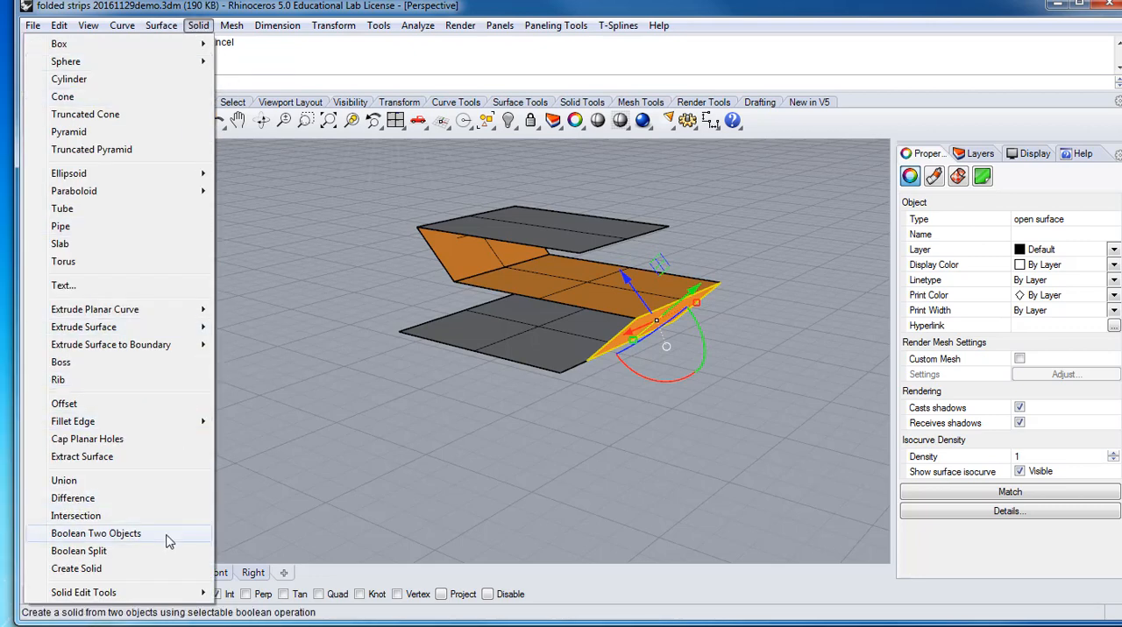
mouse_move(167, 601)
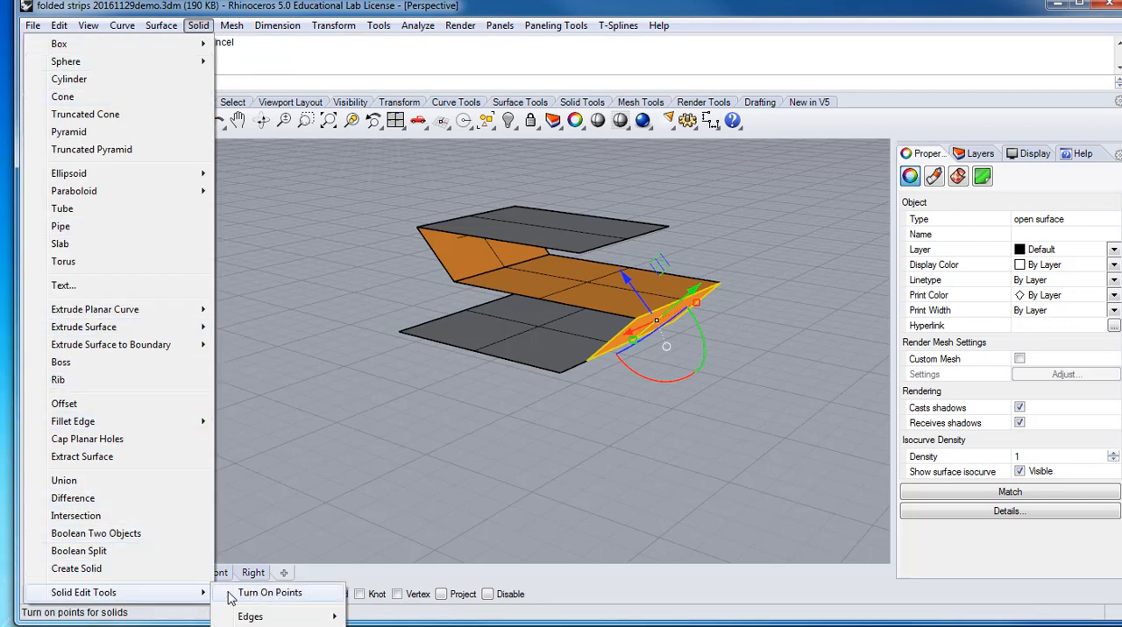
click(270, 594)
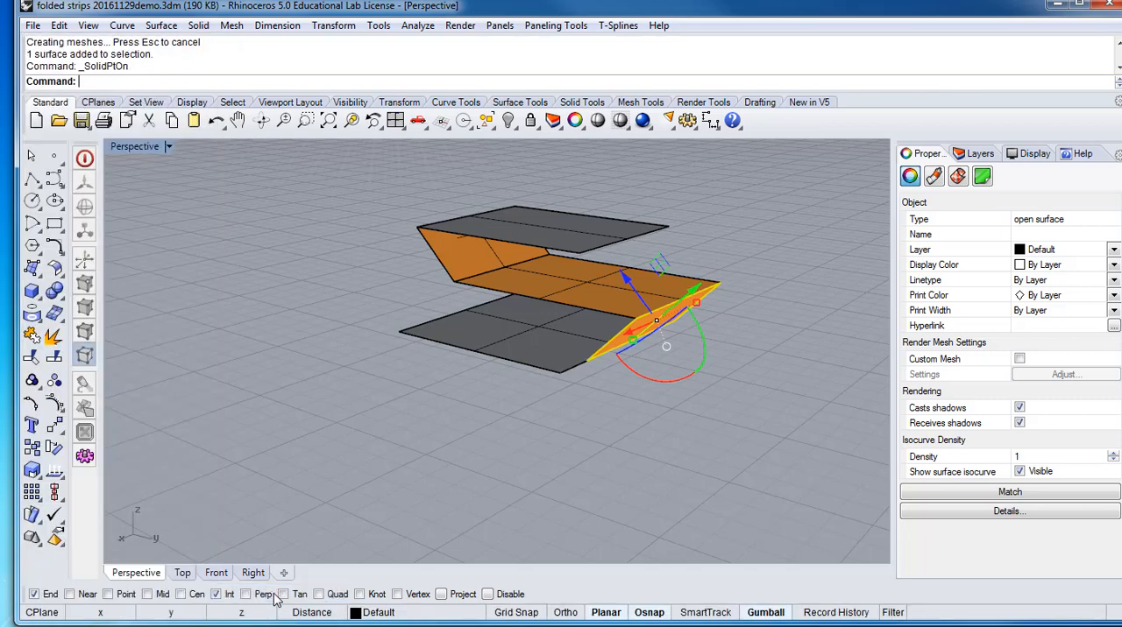
scroll(628, 373, up, 5)
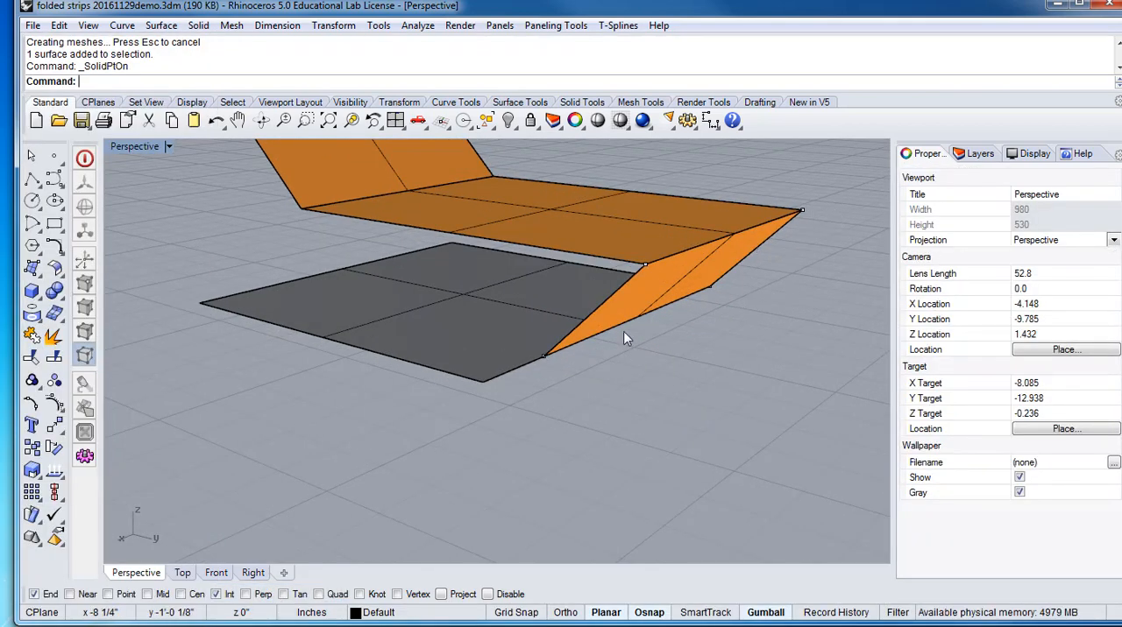
Move the slanted surface's lower front corner point so it snaps onto the outer corner of the extended bottom surface
click(542, 357)
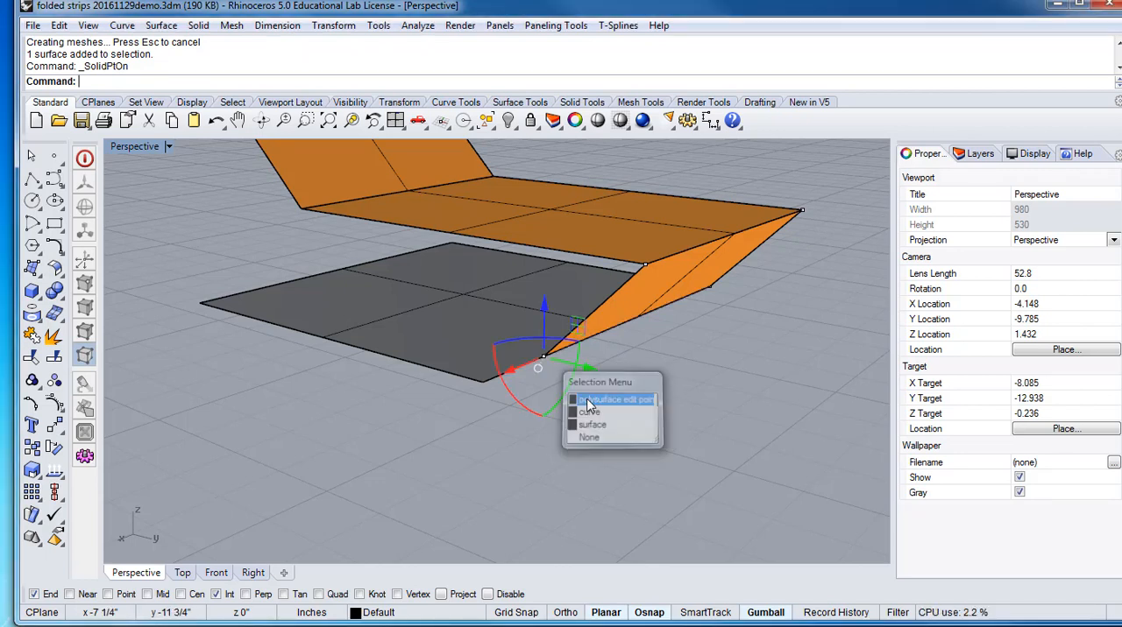
click(587, 401)
drag(508, 368, 484, 391)
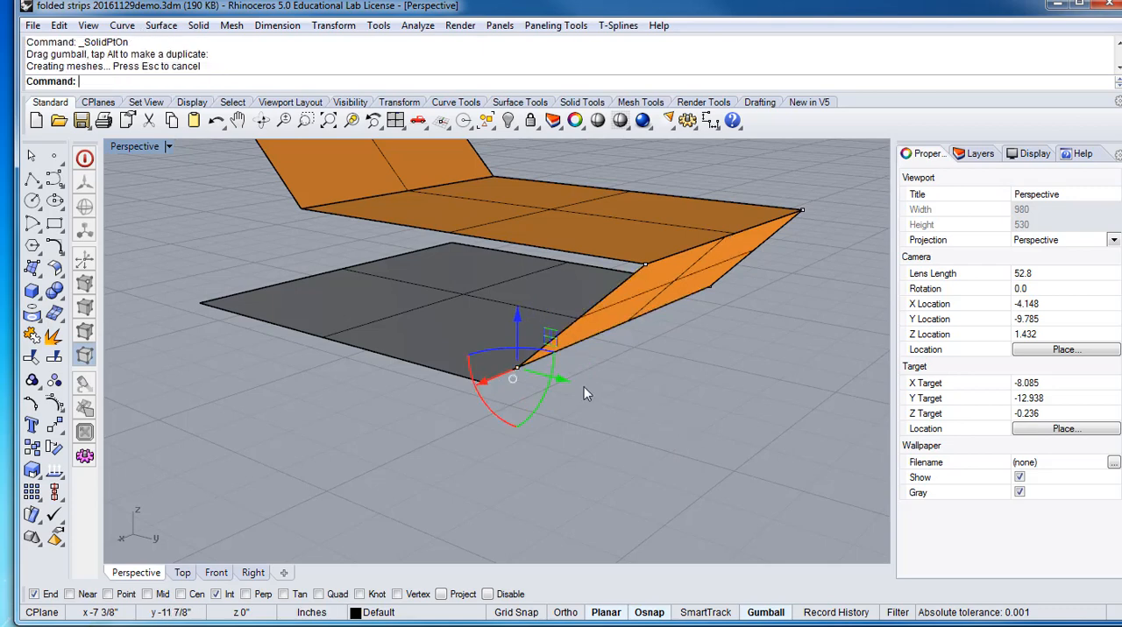
text(Mo)
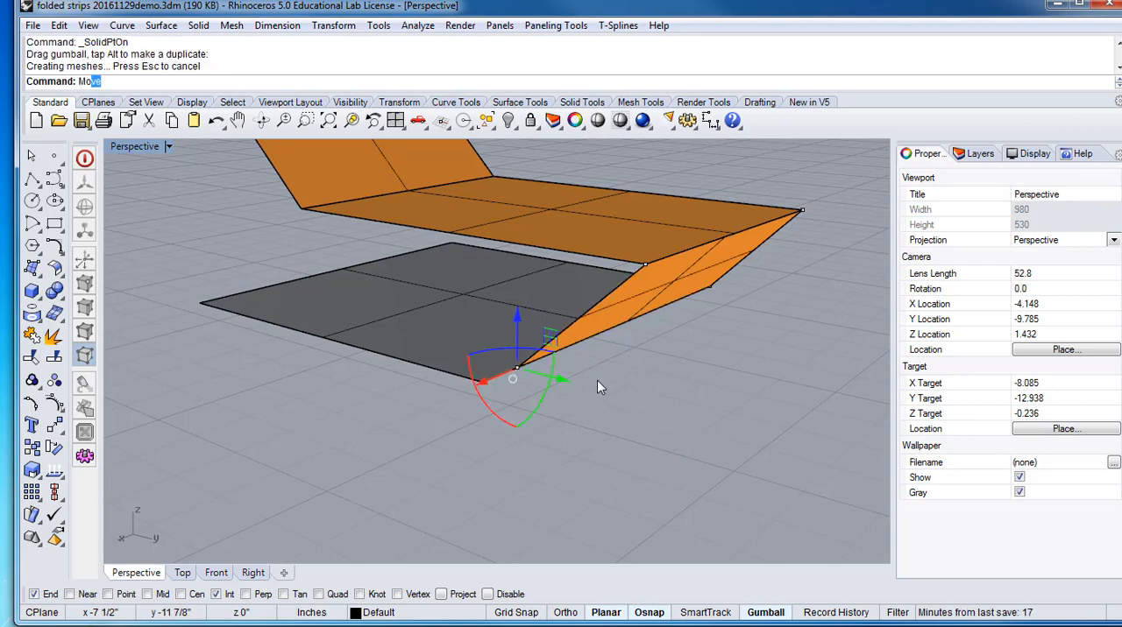
text(ve)
key(Return)
click(519, 368)
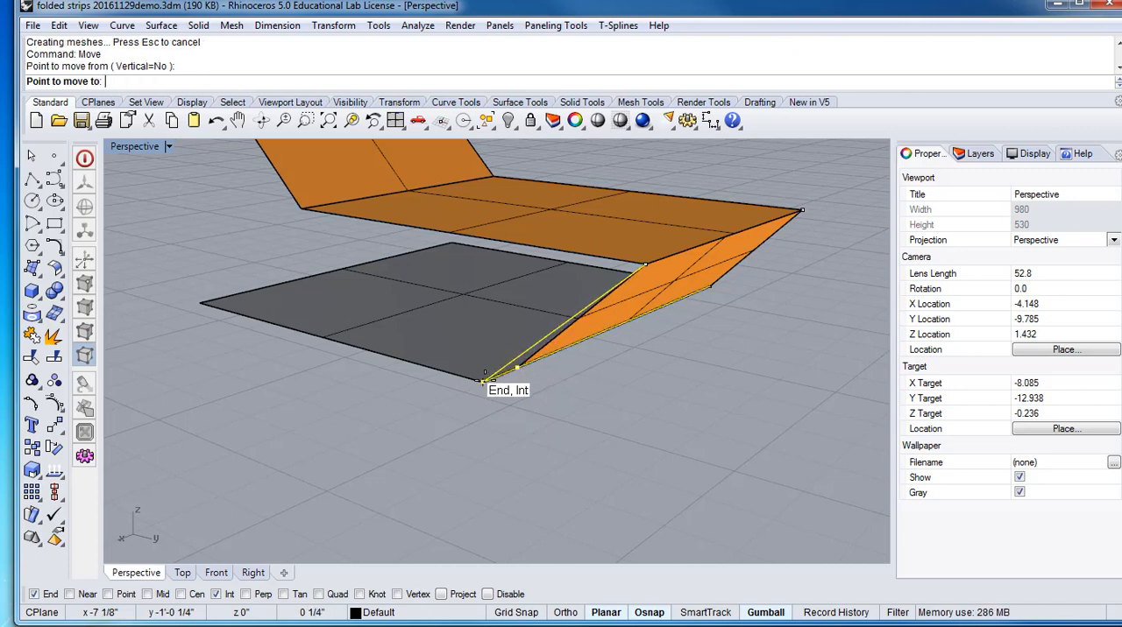
click(484, 380)
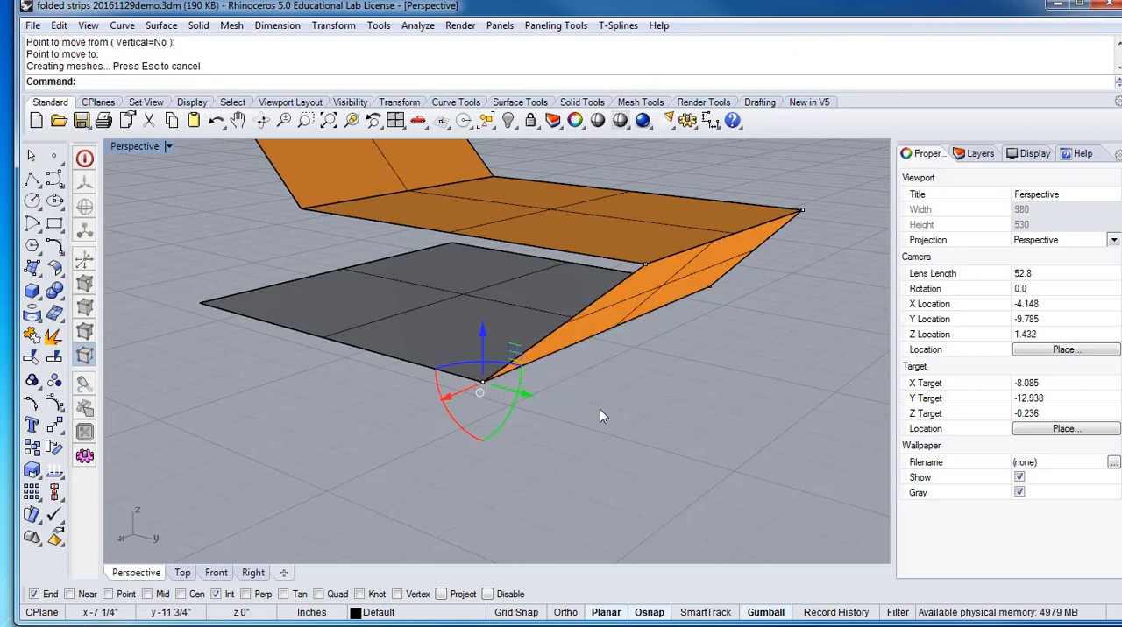
click(566, 401)
Examine from several sides how the reshaped slanted surface meets the bottom and middle panels
right_drag(581, 399, 671, 385)
right_drag(479, 284, 298, 363)
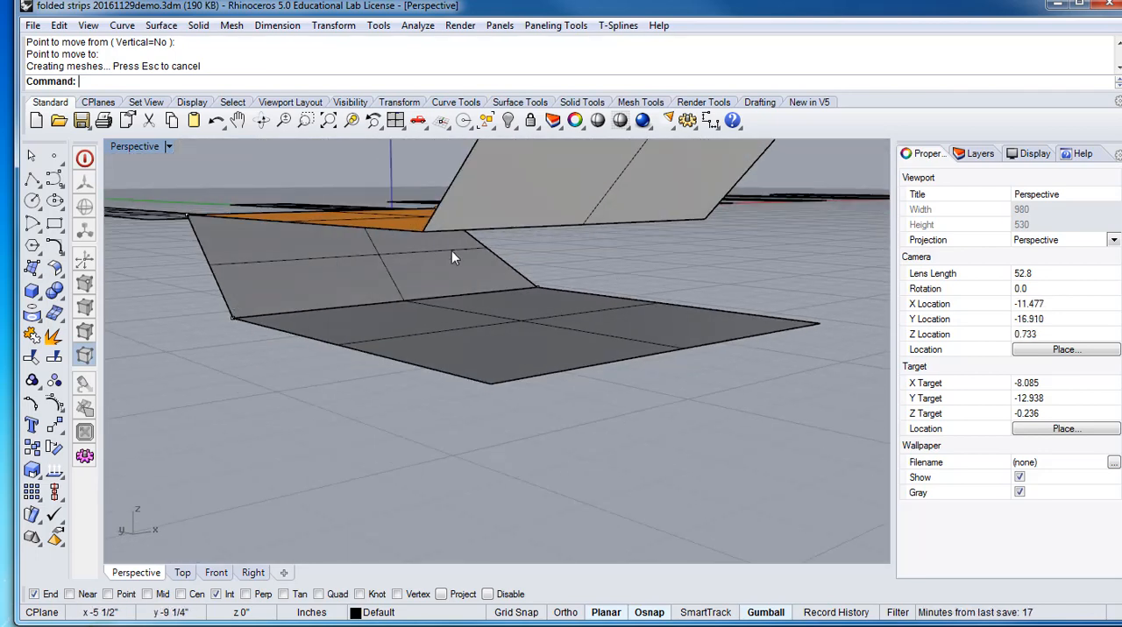
right_drag(437, 348, 771, 399)
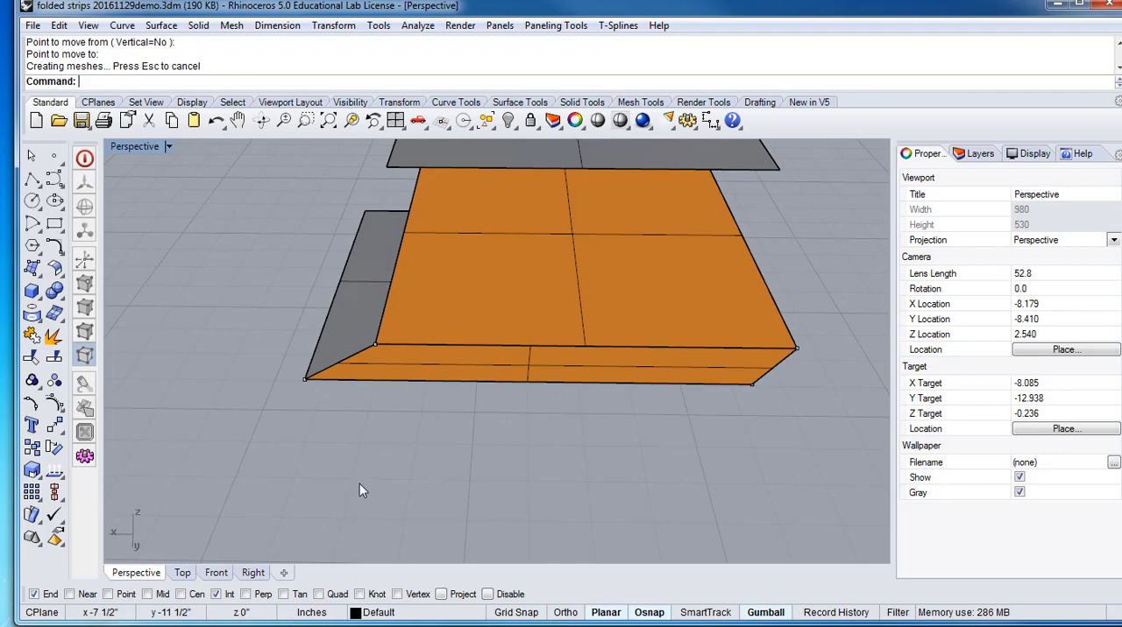
right_drag(359, 484, 439, 436)
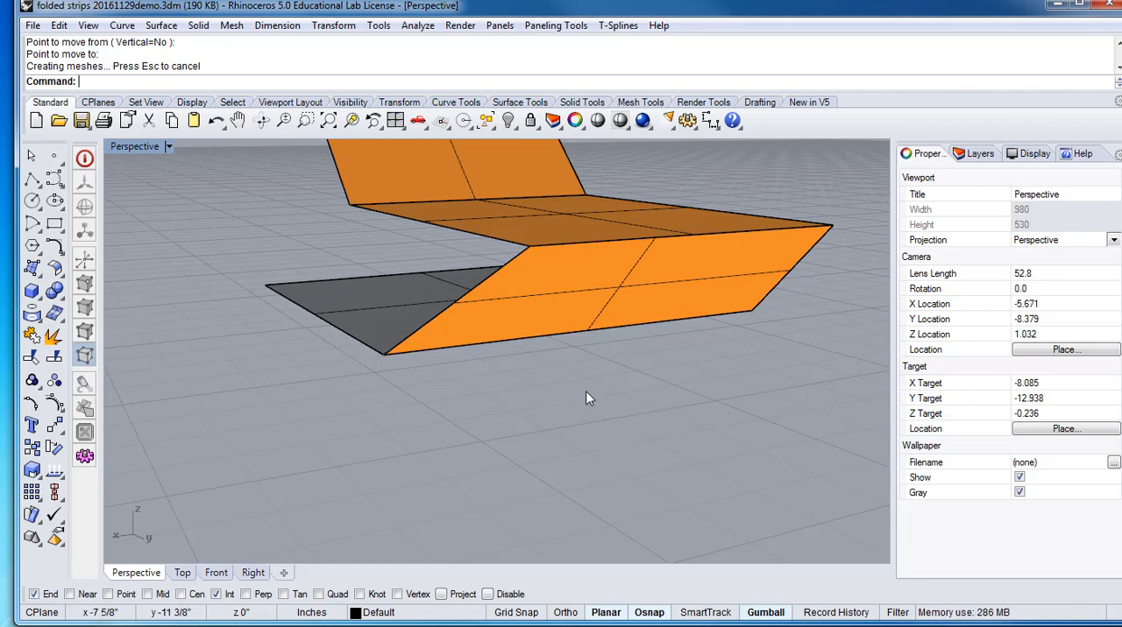
right_drag(589, 399, 456, 386)
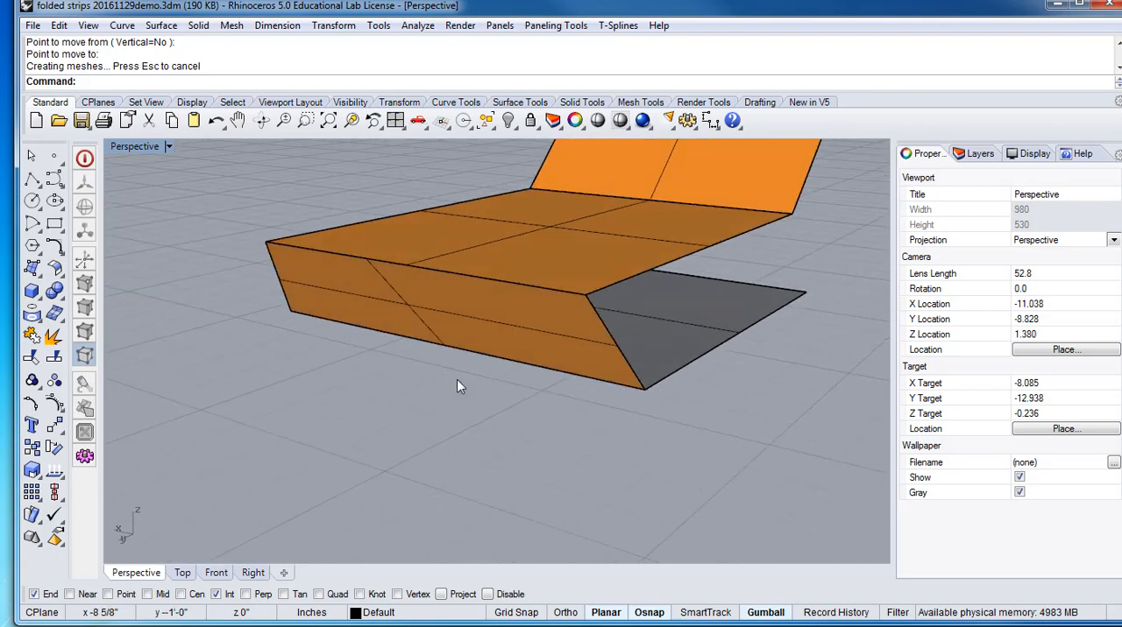
right_drag(633, 360, 359, 307)
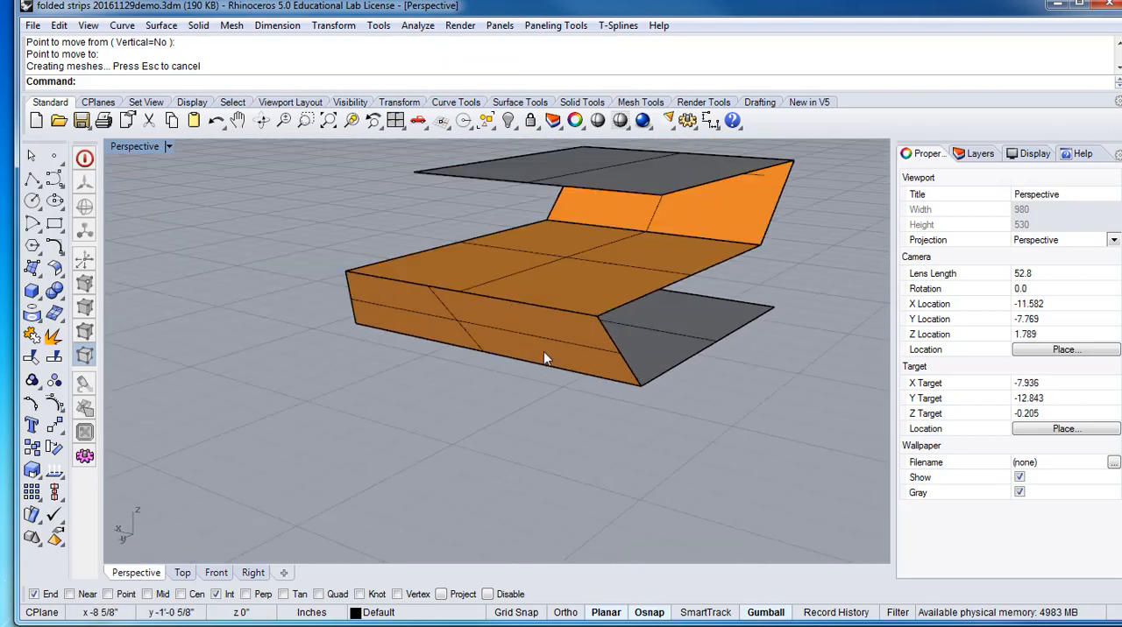
right_drag(655, 333, 633, 372)
Join the bottom surface and the slanted surface that rises from its front edge into one polysurface
click(670, 349)
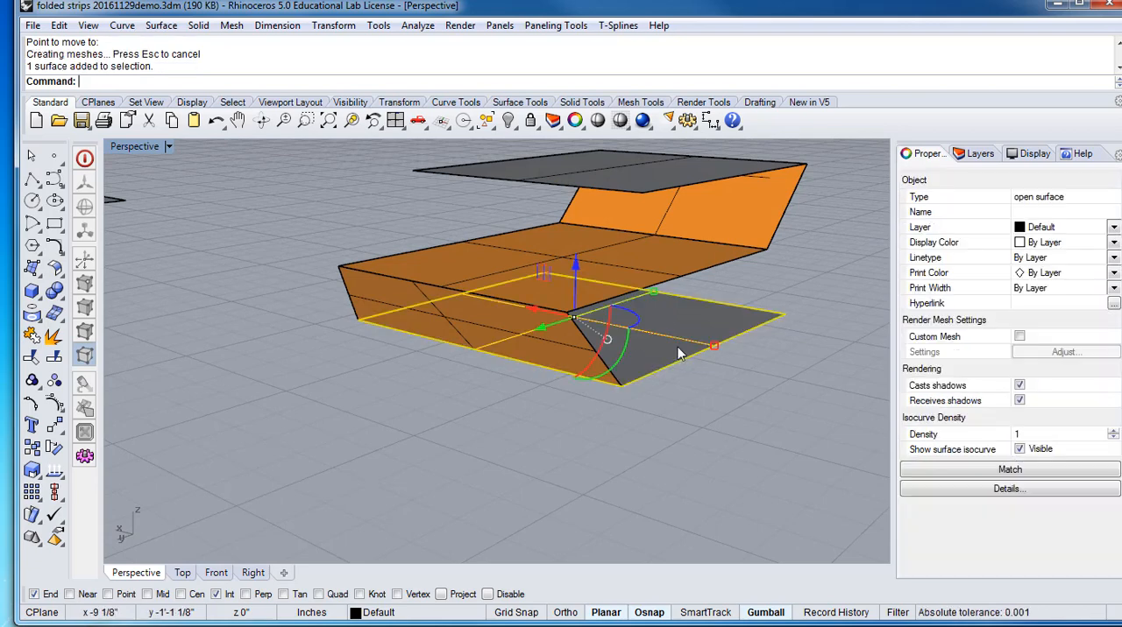
click(555, 363)
click(627, 405)
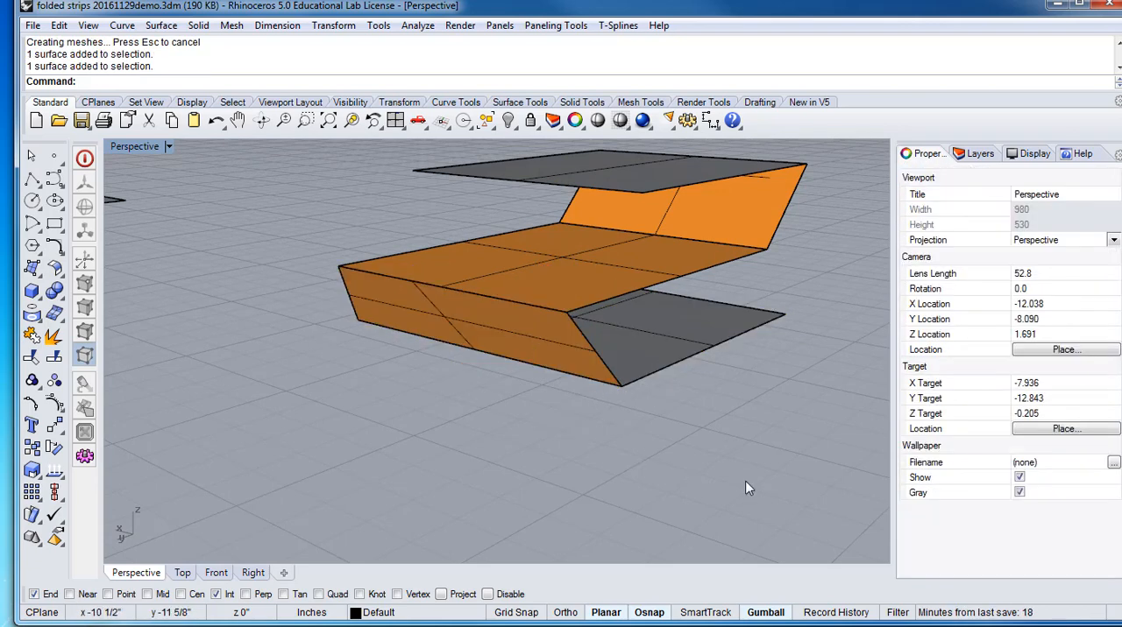
drag(563, 374, 562, 372)
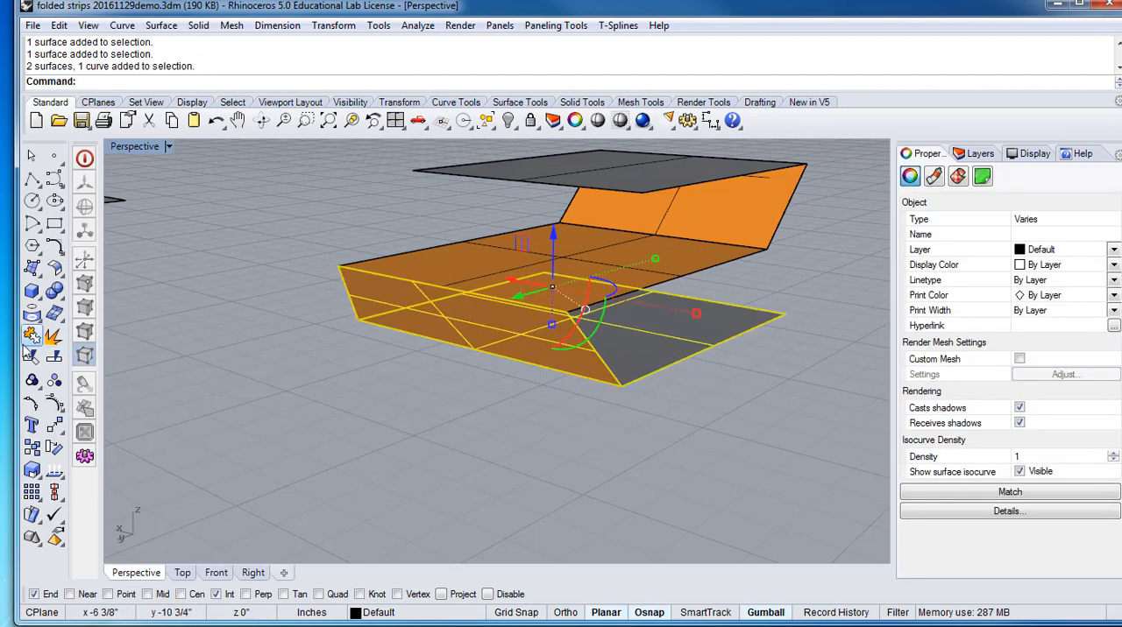
click(32, 335)
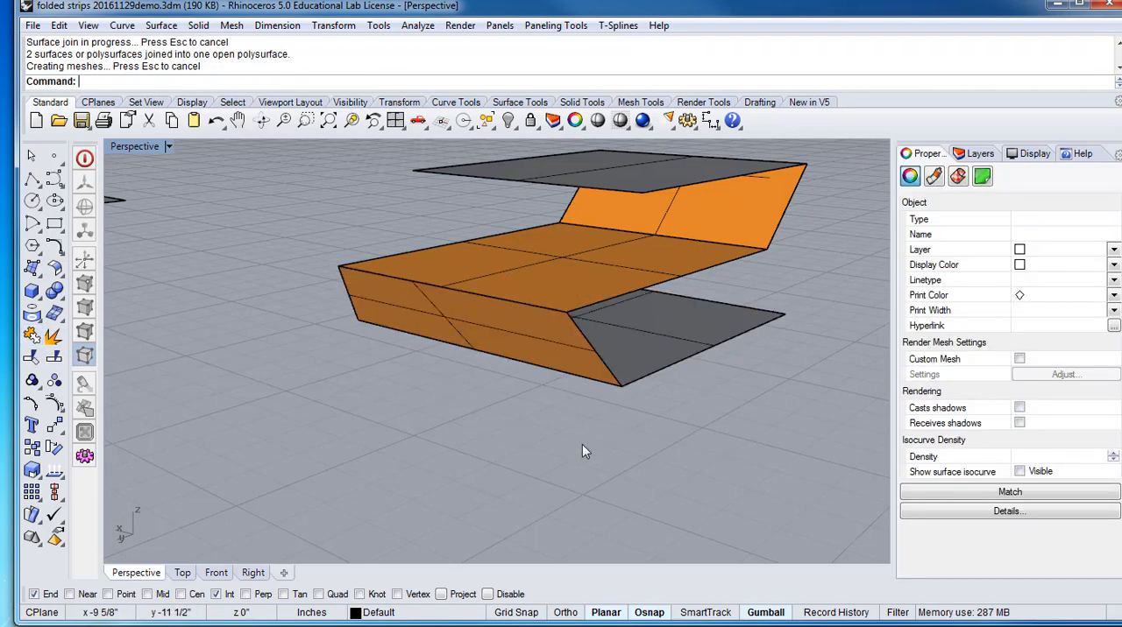
Turn on the solid edit points of the joined polysurface formed by the bottom and slanted surfaces
click(617, 385)
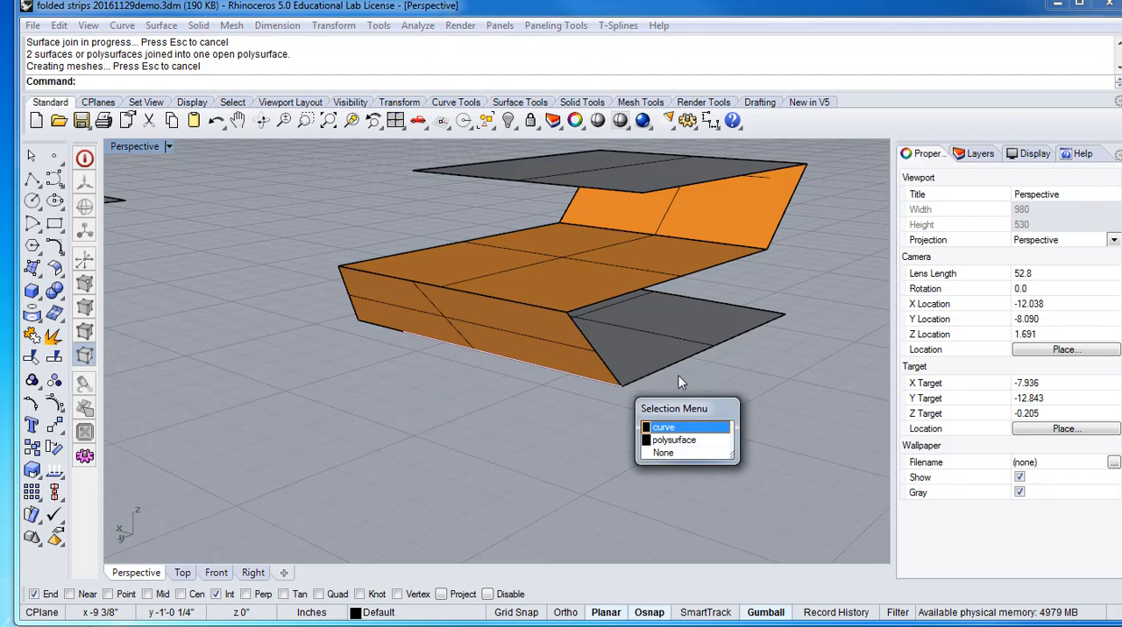
click(673, 440)
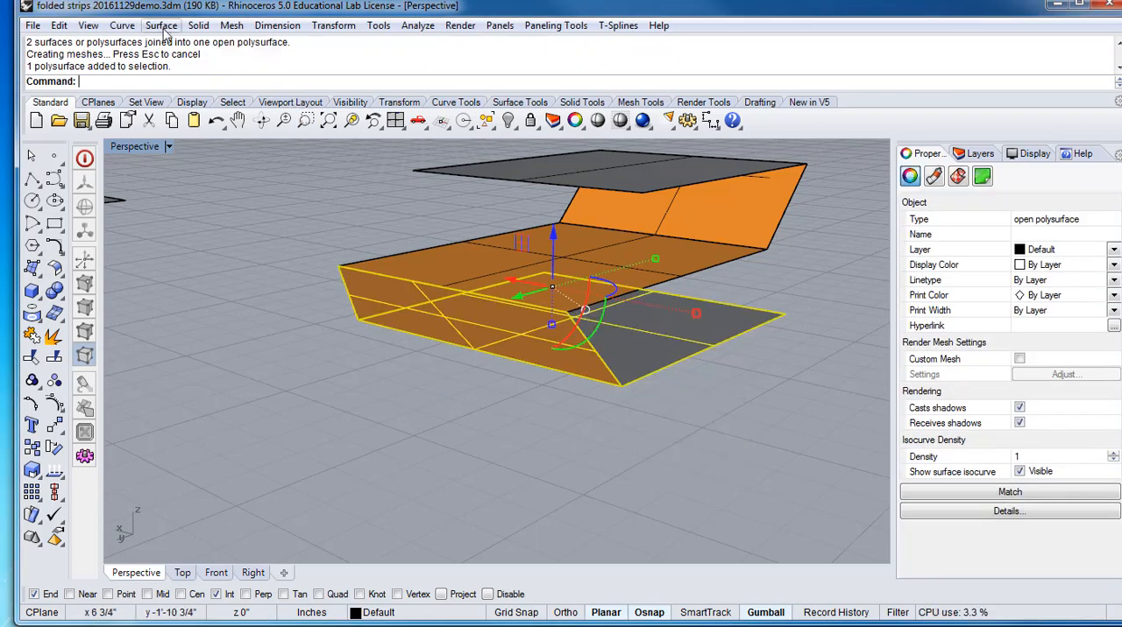
click(188, 29)
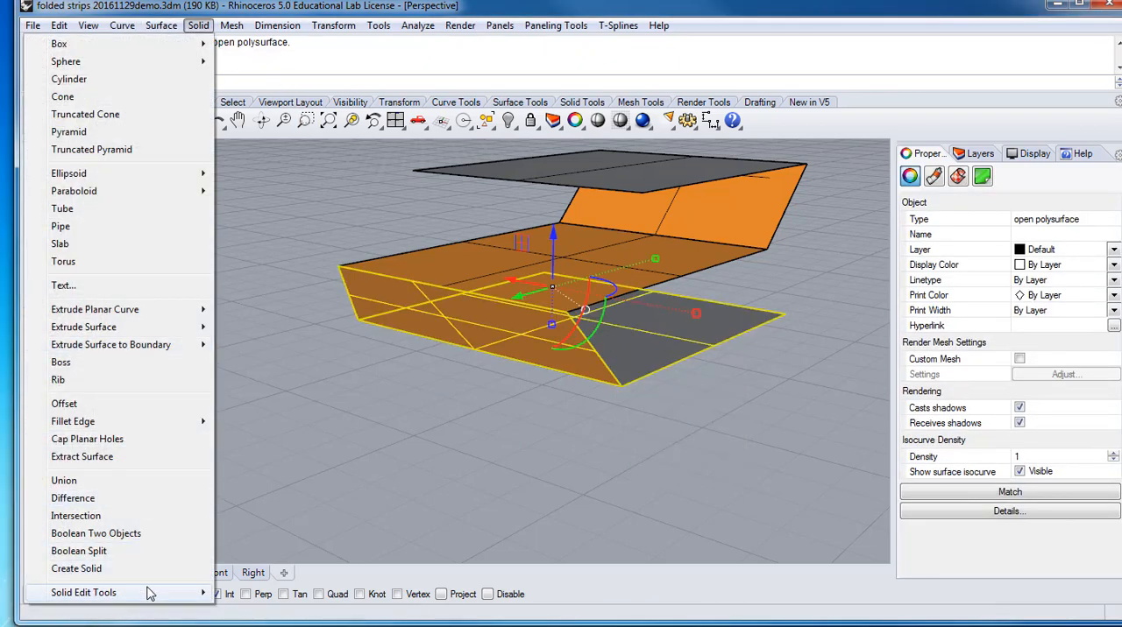
mouse_move(151, 594)
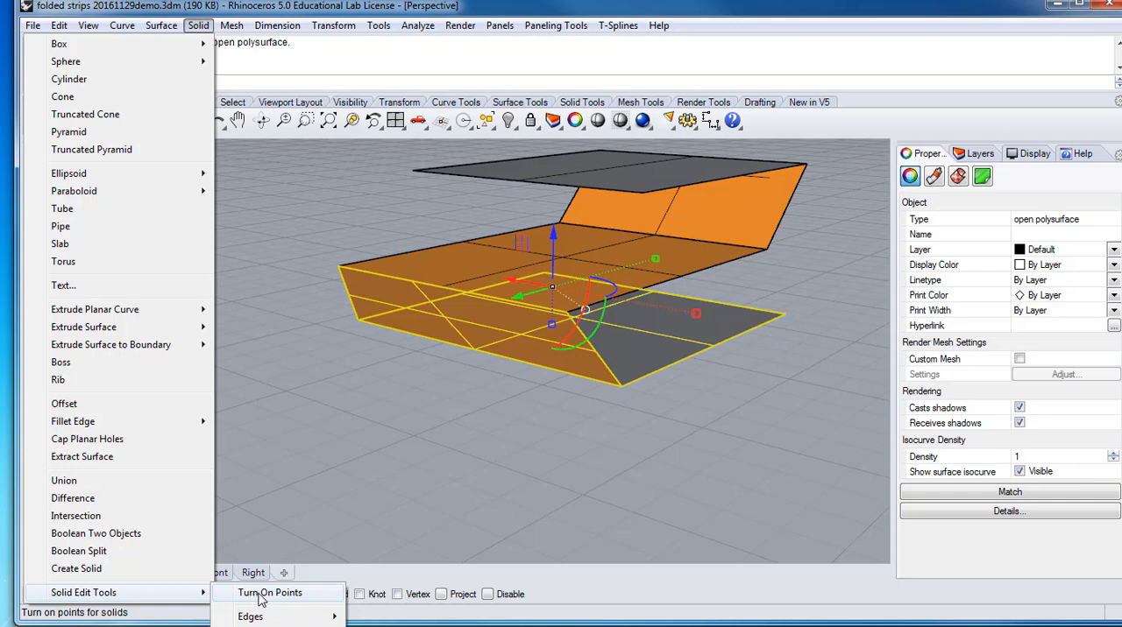
click(261, 594)
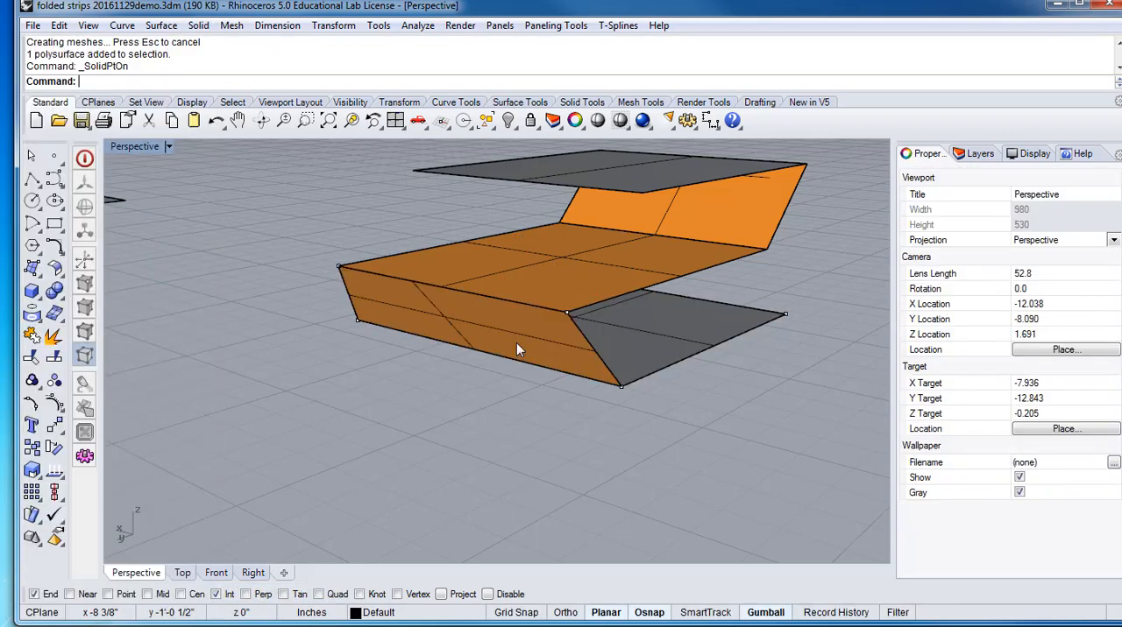
Move the shared lower front corner point of the joined polysurface inward along the X axis
click(620, 388)
click(682, 430)
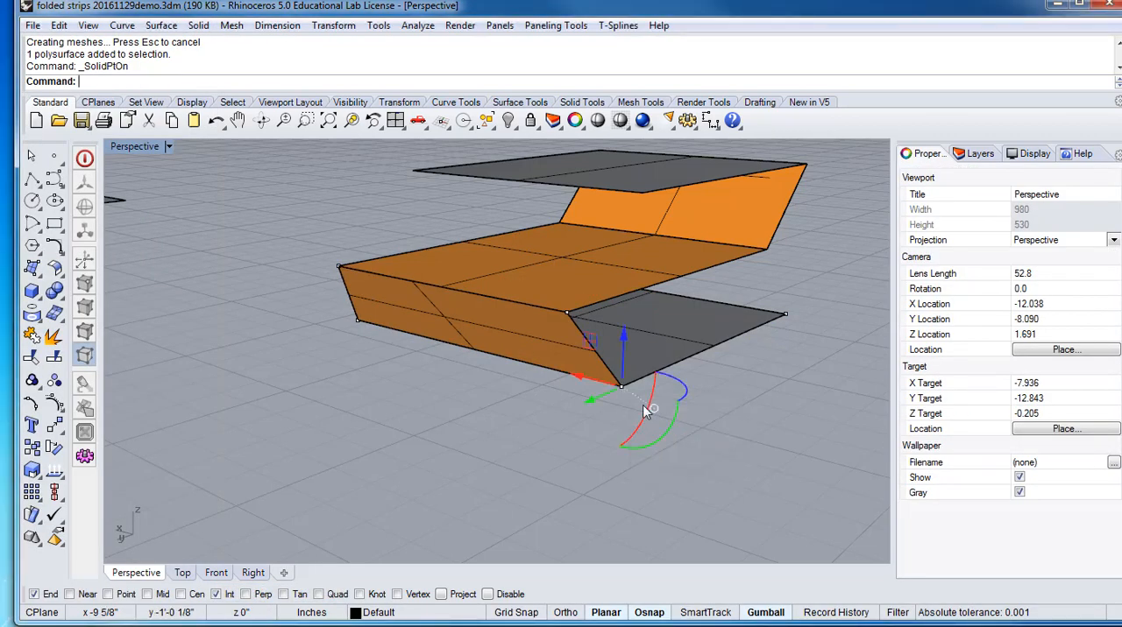
drag(576, 376, 534, 386)
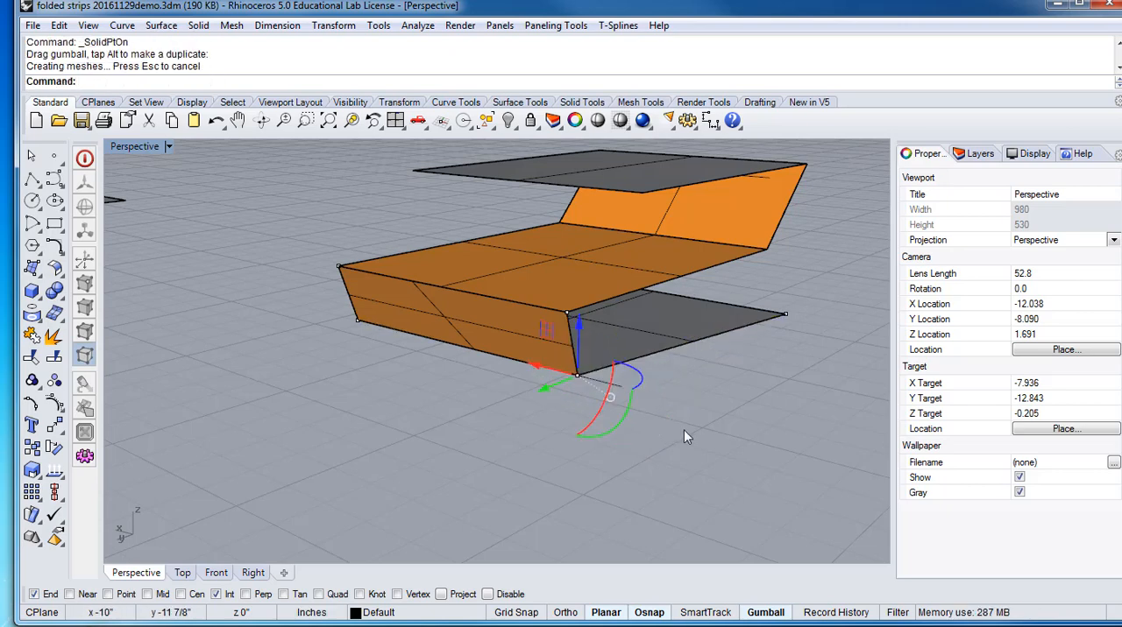
Move the same lower corner point along the Y axis, back underneath the middle panel, and deselect it
right_drag(681, 438, 747, 425)
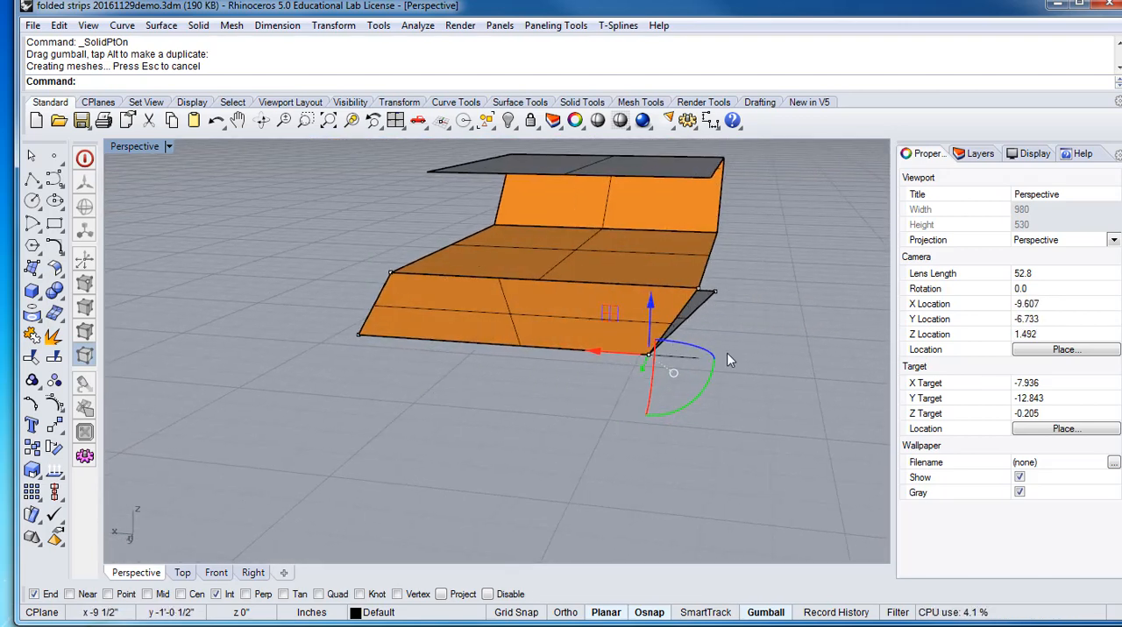
right_drag(727, 353, 655, 370)
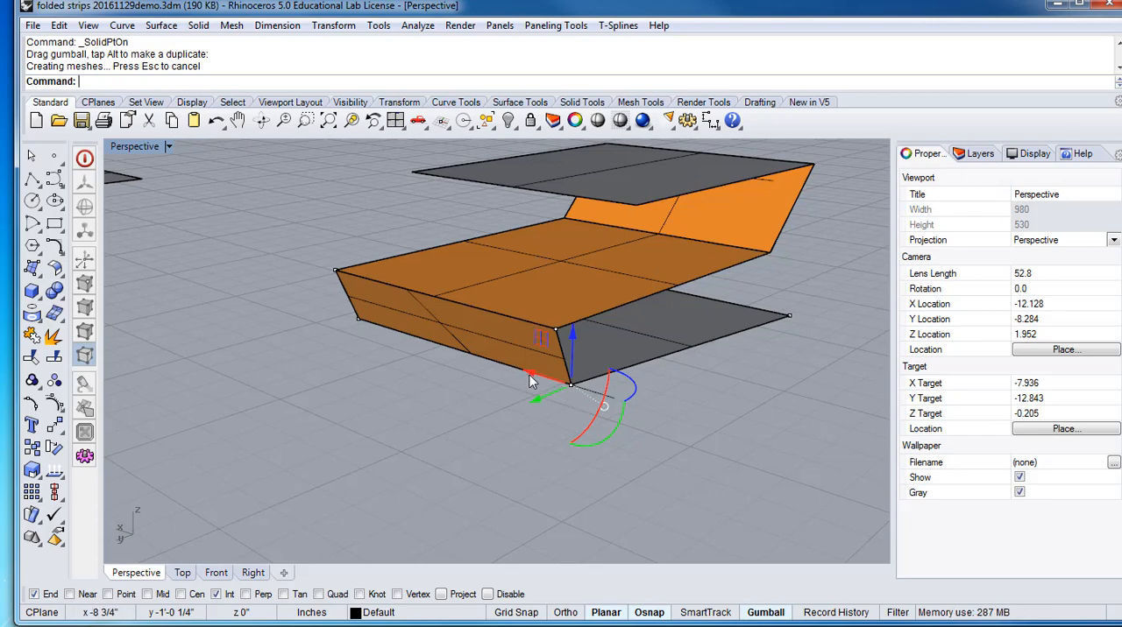
right_drag(527, 374, 554, 361)
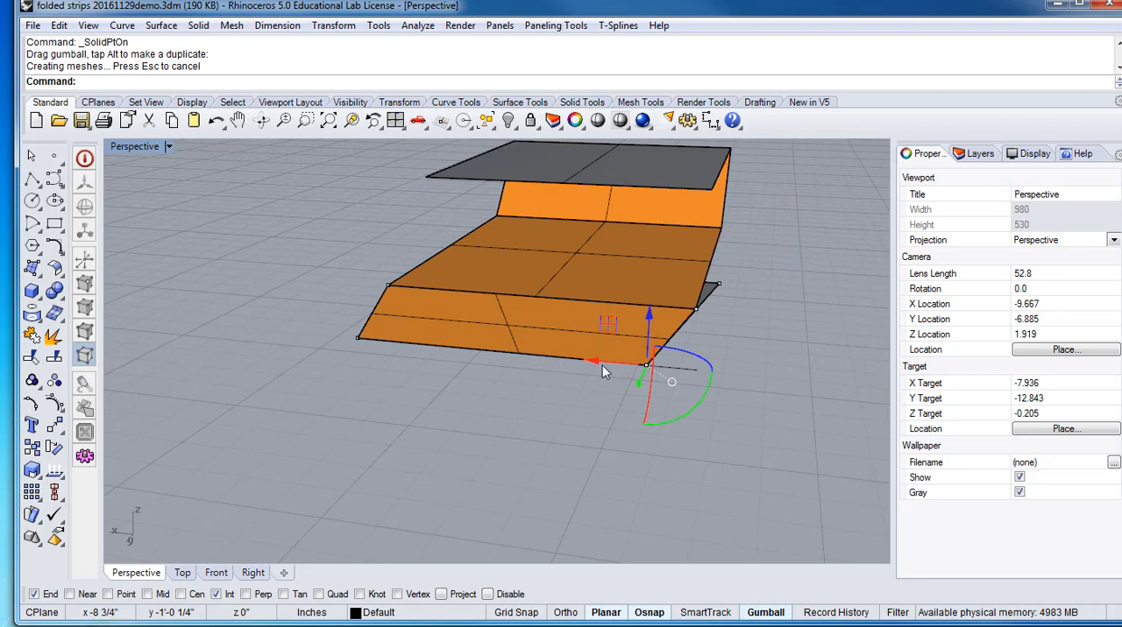
right_drag(726, 412, 666, 405)
right_drag(582, 405, 544, 421)
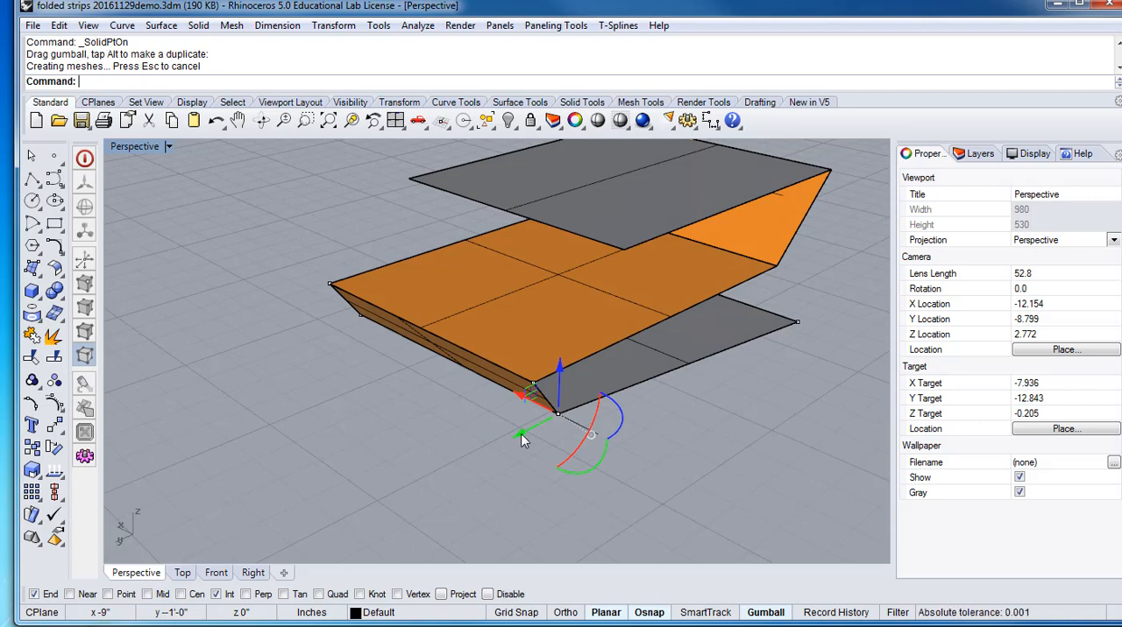
drag(520, 434, 560, 418)
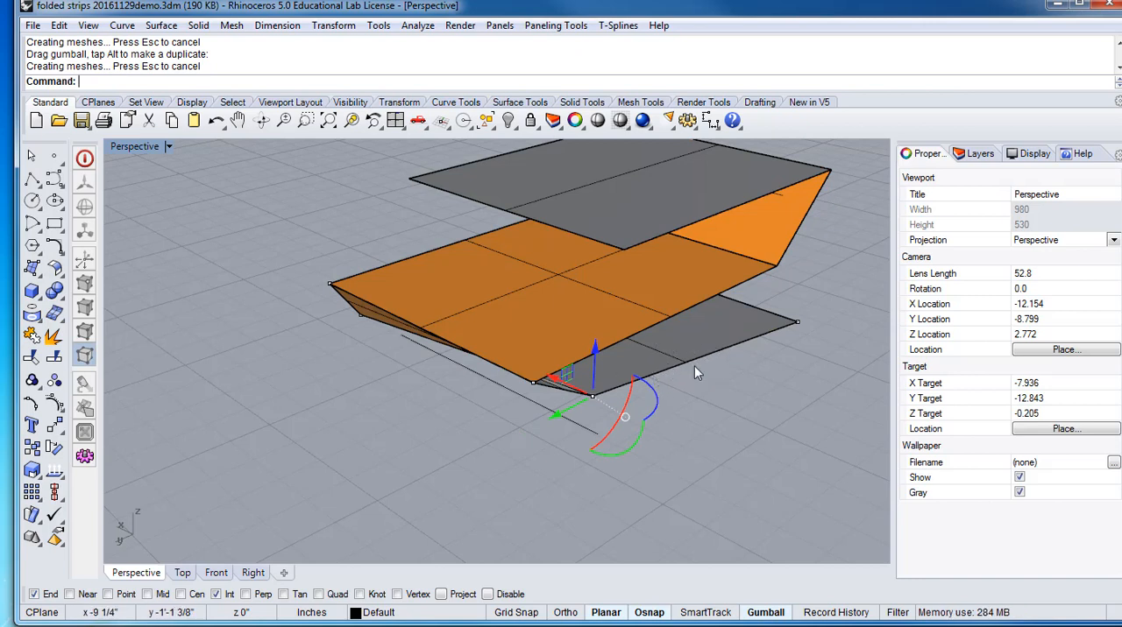
key(Escape)
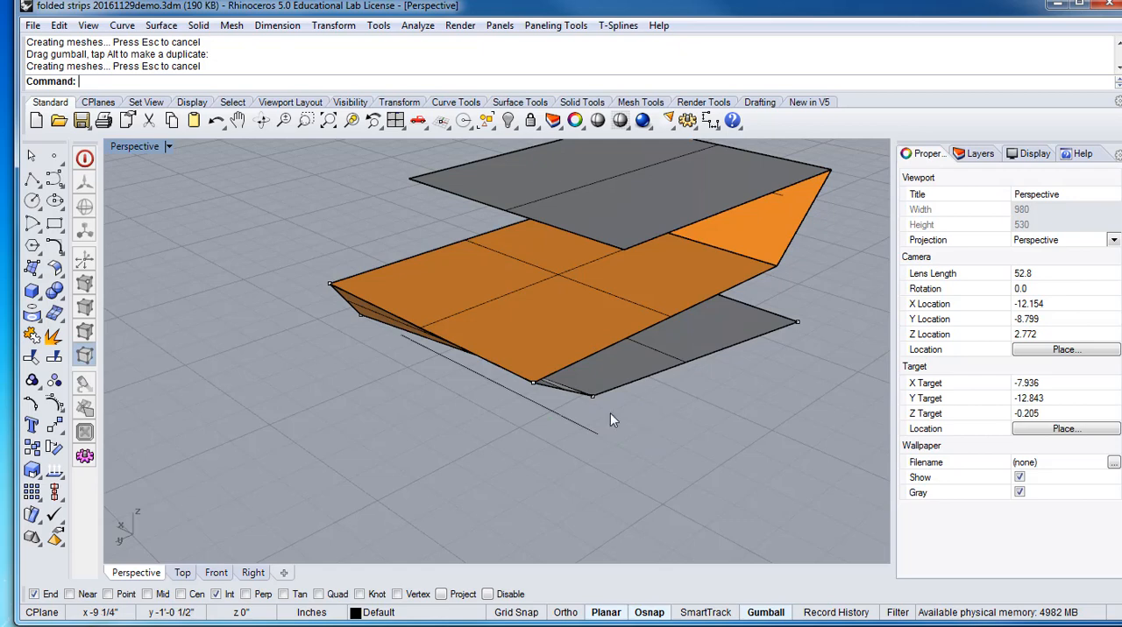
Examine the slanted surface edge-on and from the front to see whether it is still planar
right_drag(545, 417, 473, 373)
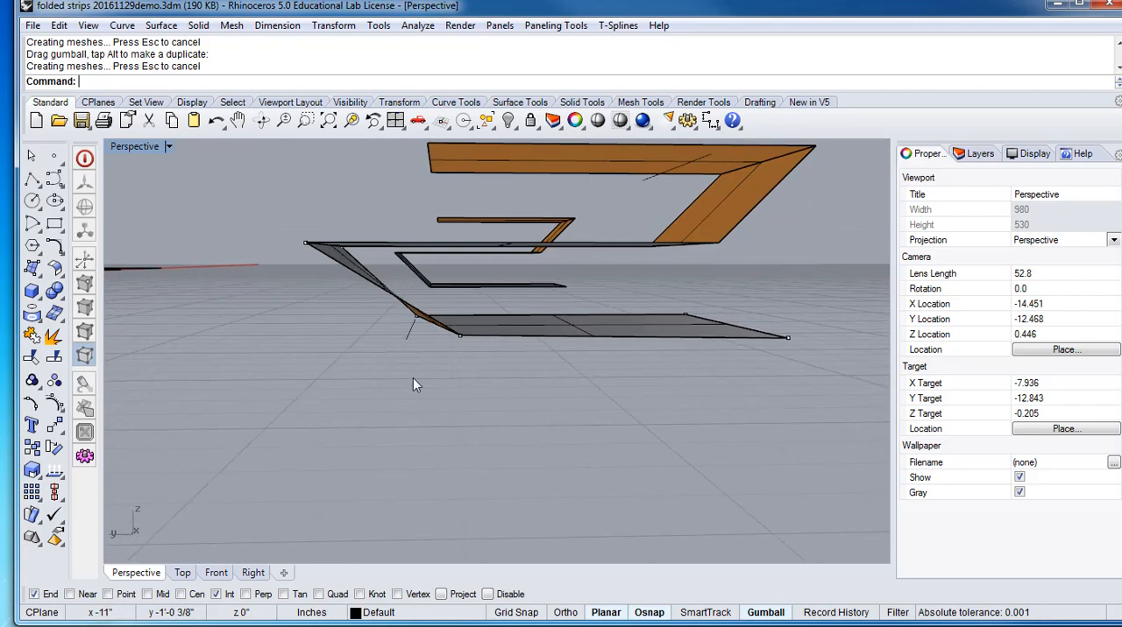
scroll(328, 263, up, 5)
right_drag(449, 341, 452, 339)
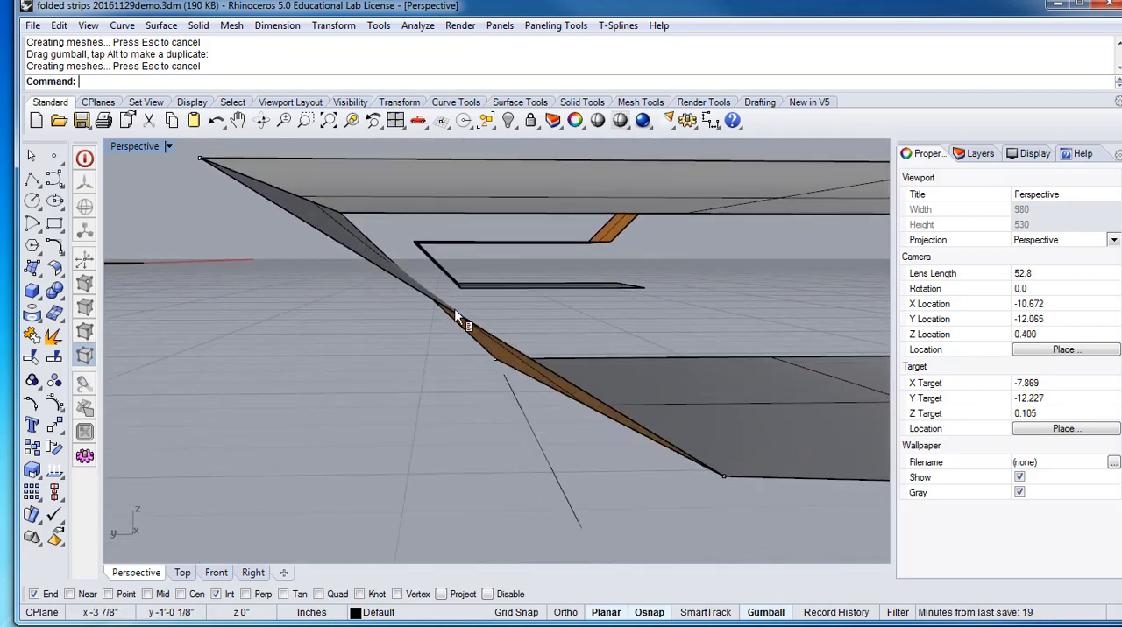
right_click(452, 309)
click(388, 340)
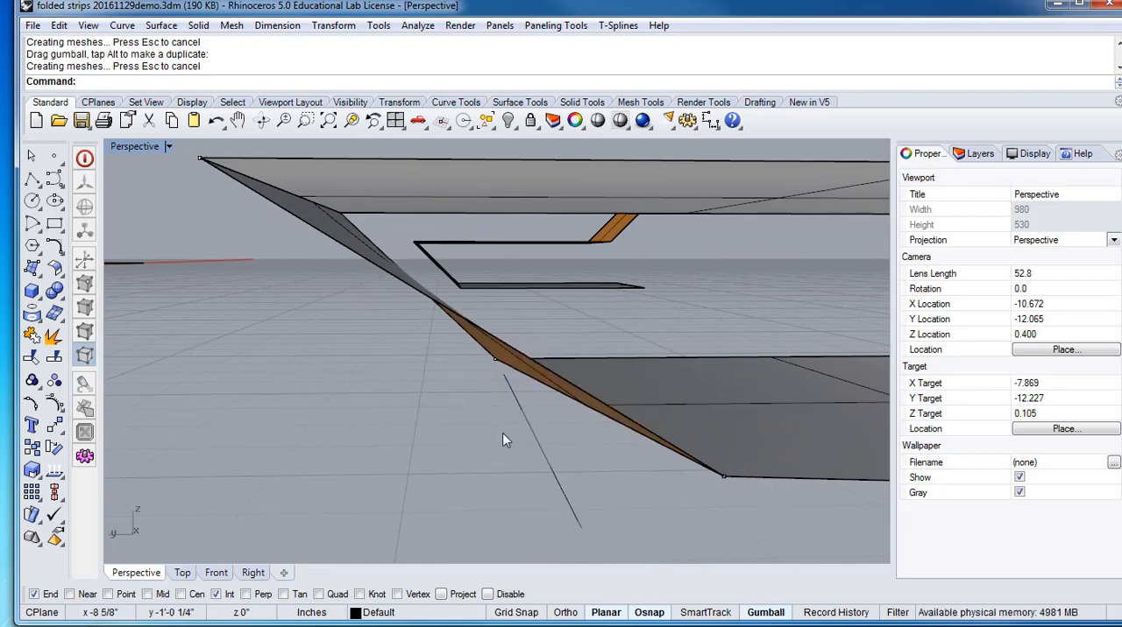
right_drag(503, 434, 518, 466)
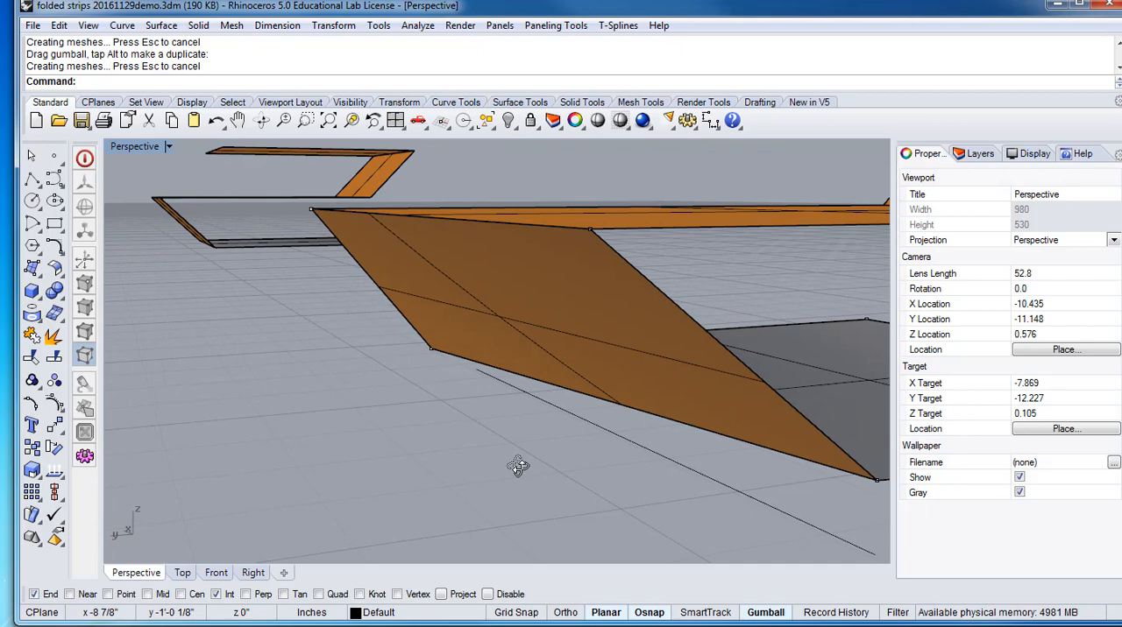
scroll(517, 460, down, 4)
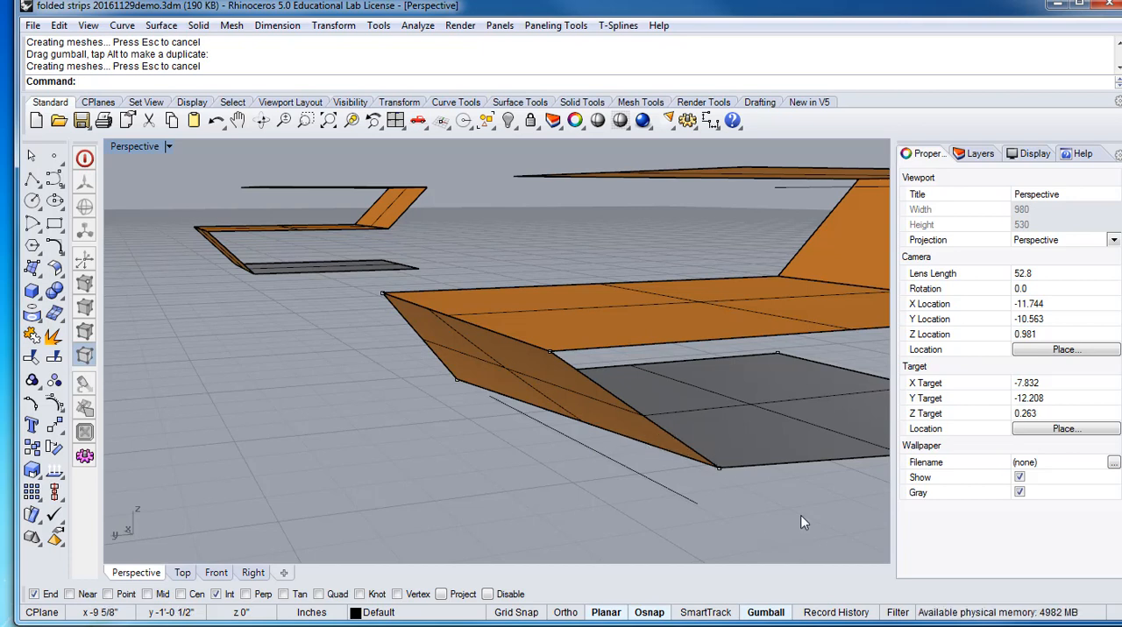
Undo the Y-axis move of the corner point and view the slanted surface edge-on to check its flatness
key(ctrl+z)
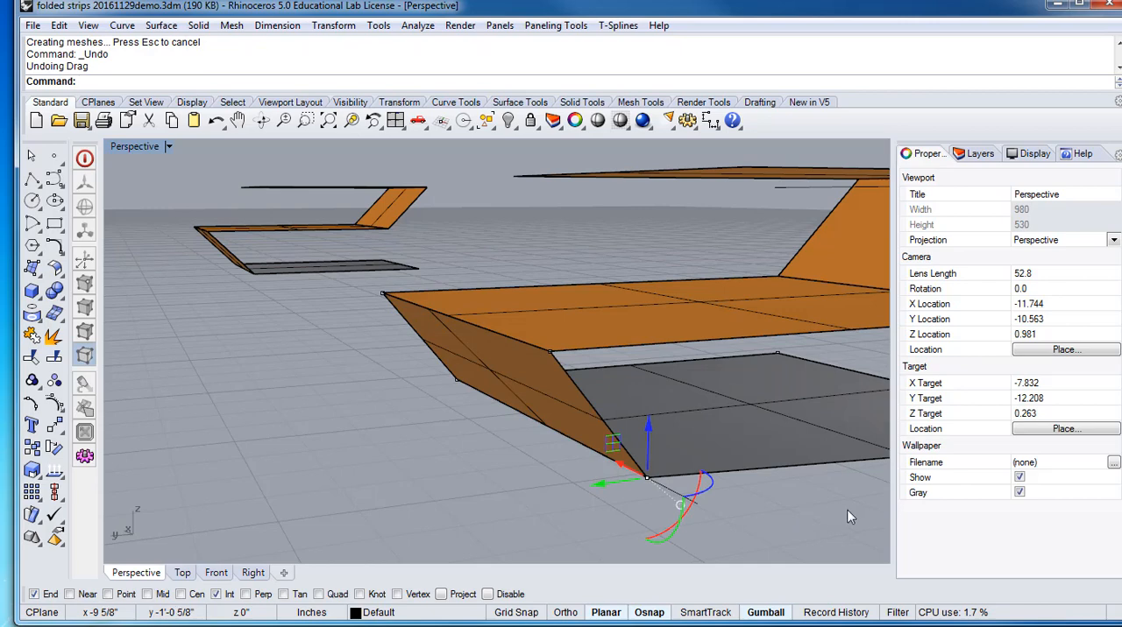
right_drag(643, 482, 373, 298)
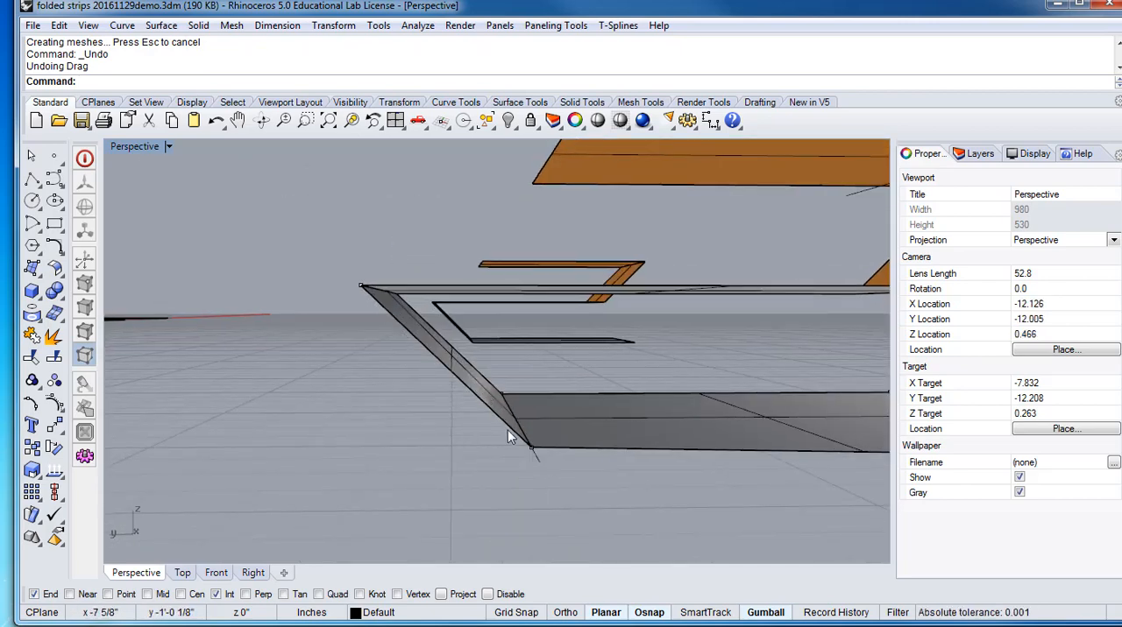
mouse_move(517, 481)
right_down()
mouse_move(503, 453)
mouse_move(513, 462)
right_up()
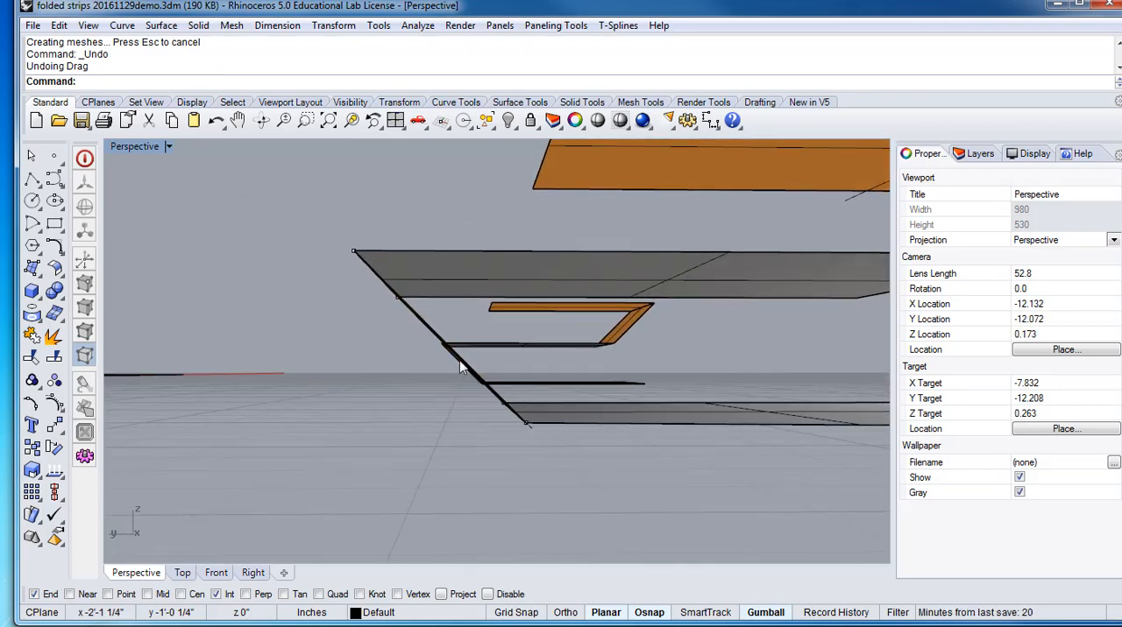